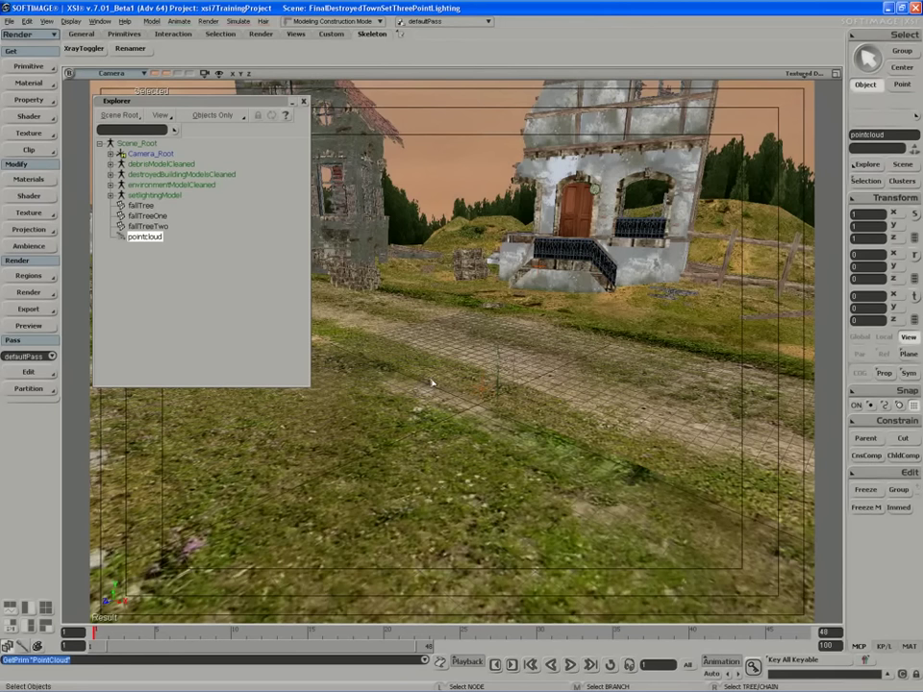
Show the ICE Tree editor in the viewport layout and create a non-simulated ICE tree on the pointcloud
left_click(836, 75)
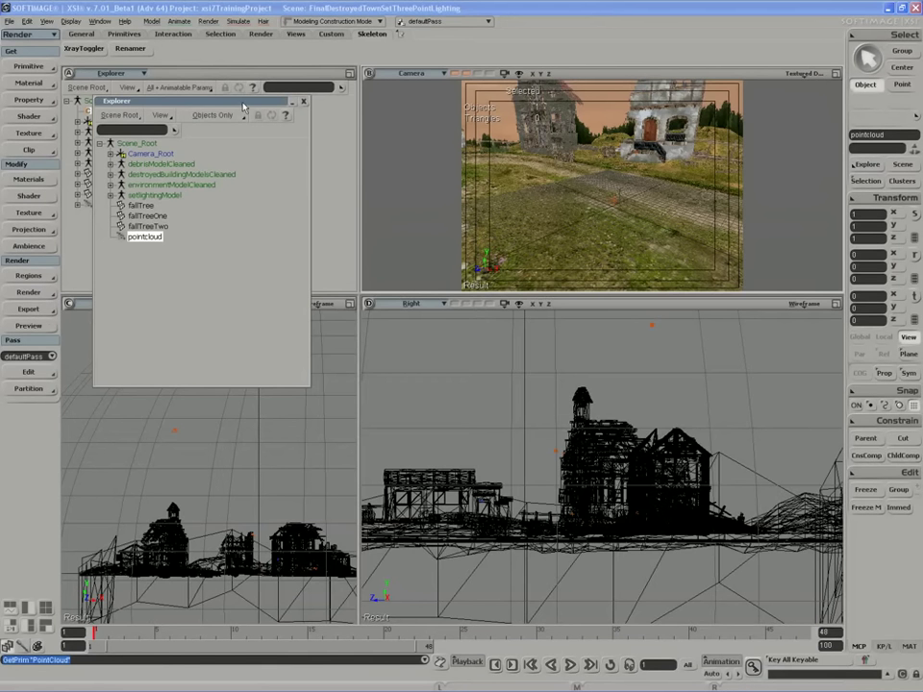
left_click(111, 304)
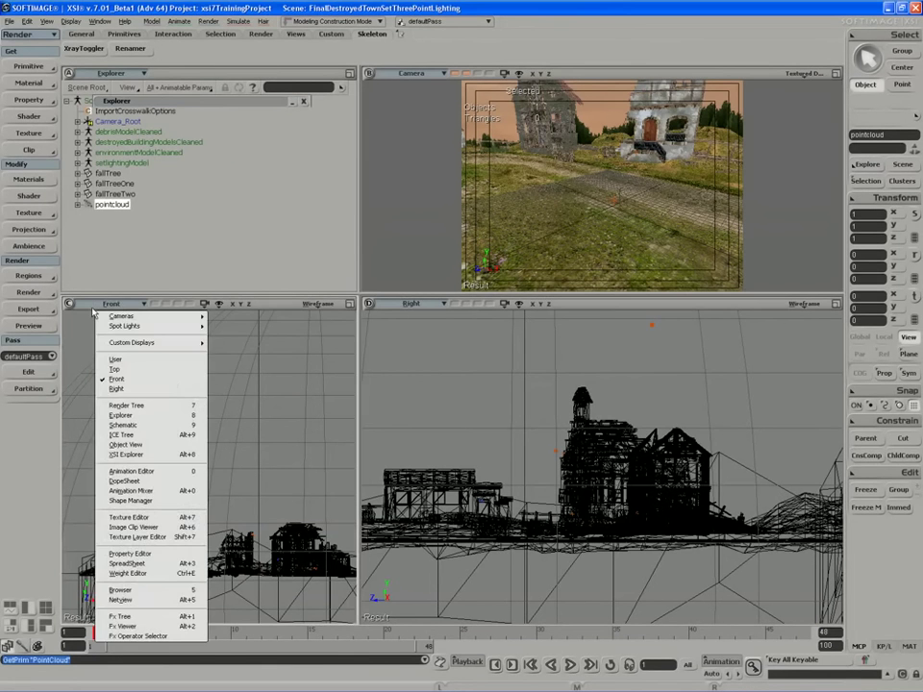
left_click(127, 434)
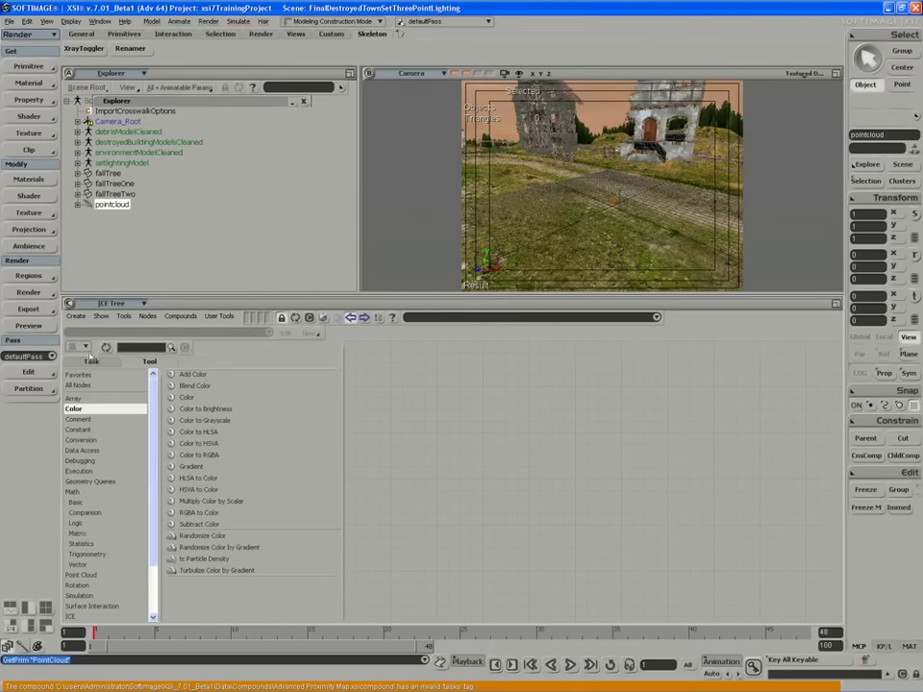
left_click(75, 315)
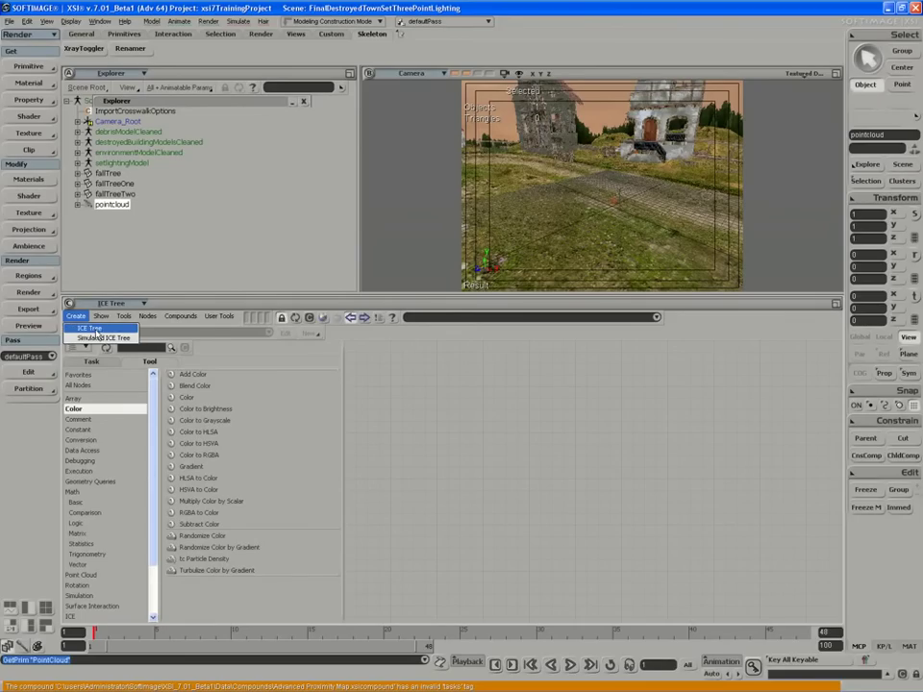
left_click(92, 330)
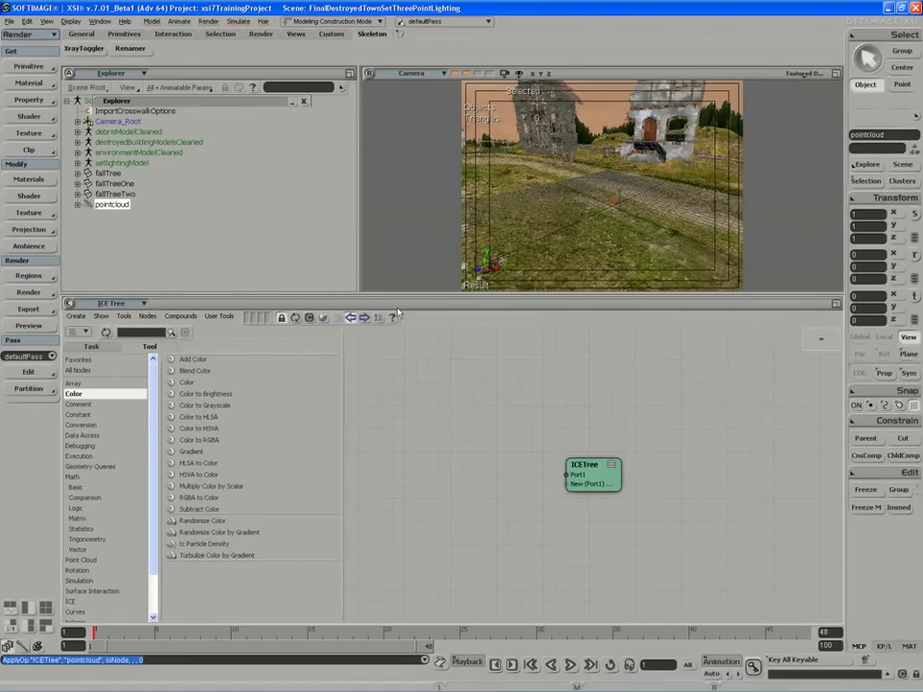
Display the pointcloud's operator stack, place ICETree above the Shape Modeling marker, and reposition the ICETree node in the graph
left_click(365, 318)
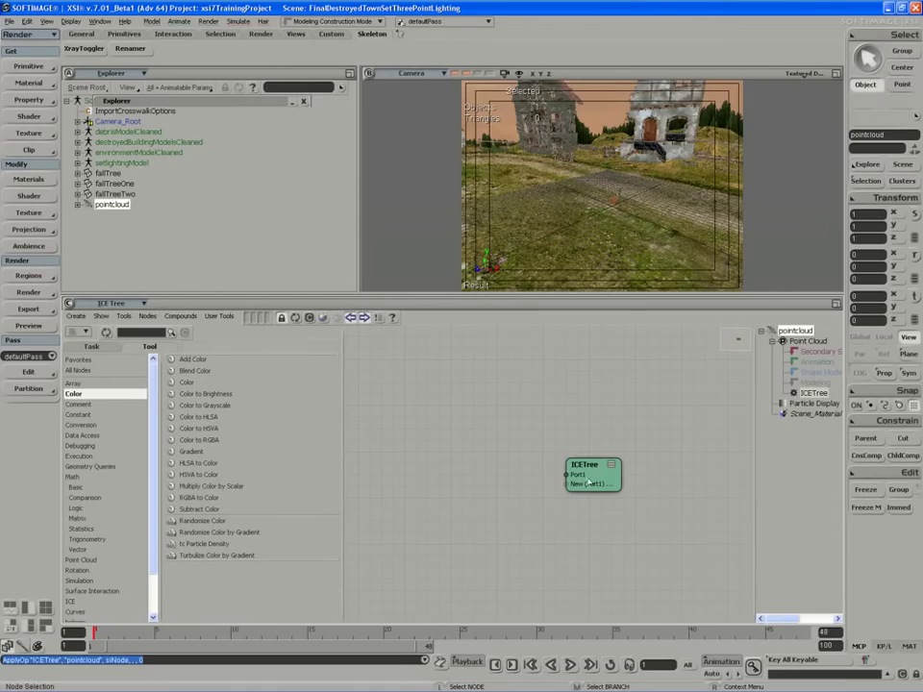
left_click_drag(588, 478, 673, 442)
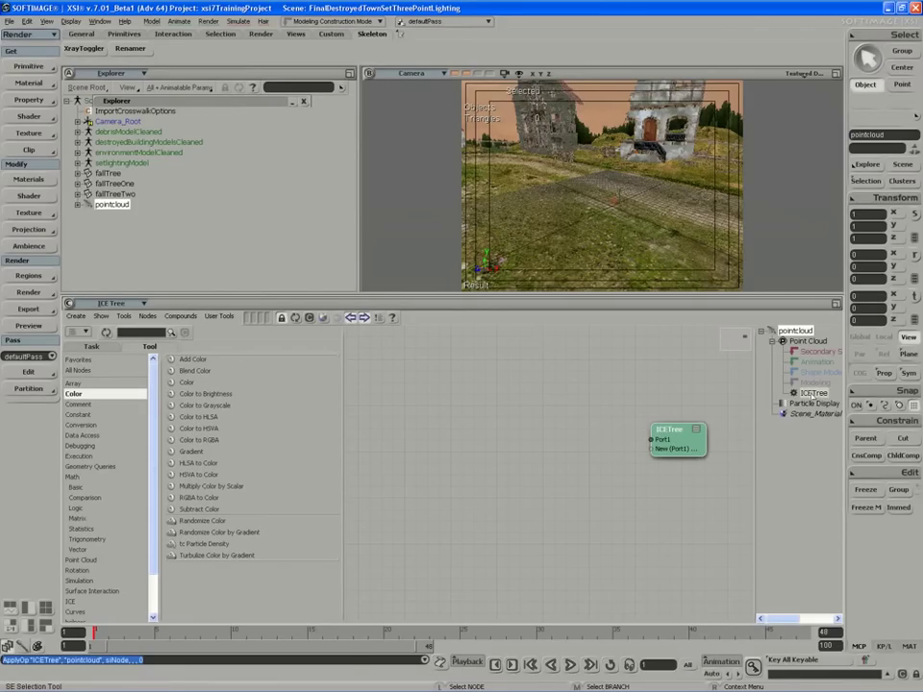
left_click_drag(810, 394, 811, 375)
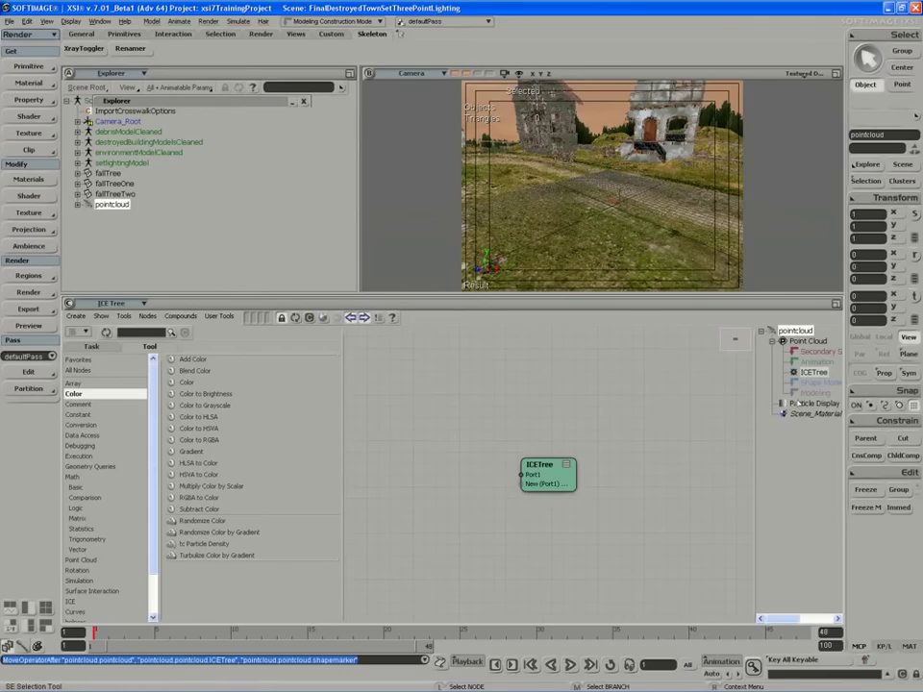
left_click_drag(550, 472, 688, 452)
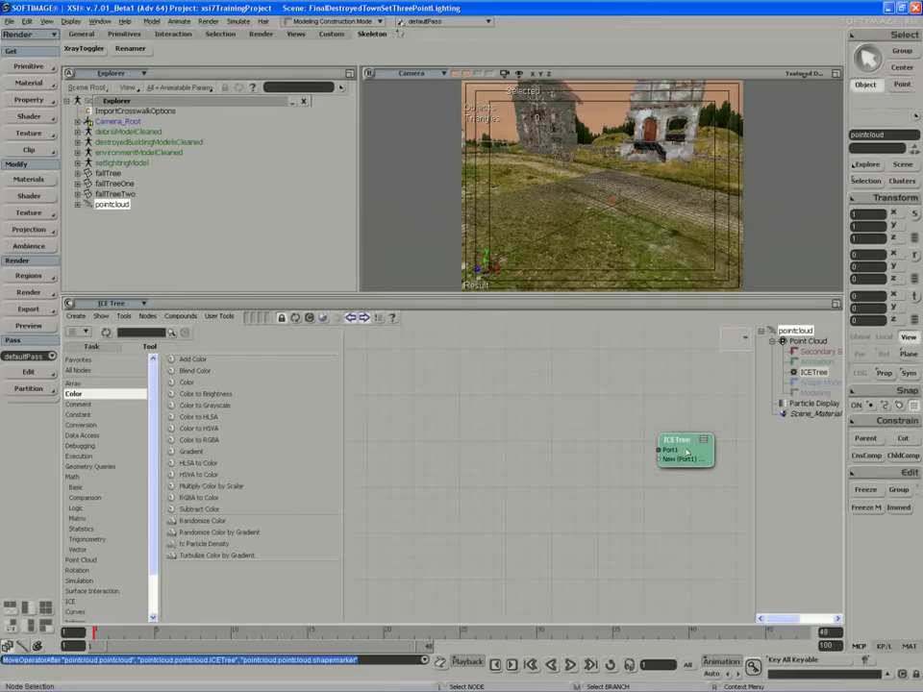
left_click_drag(686, 452, 689, 452)
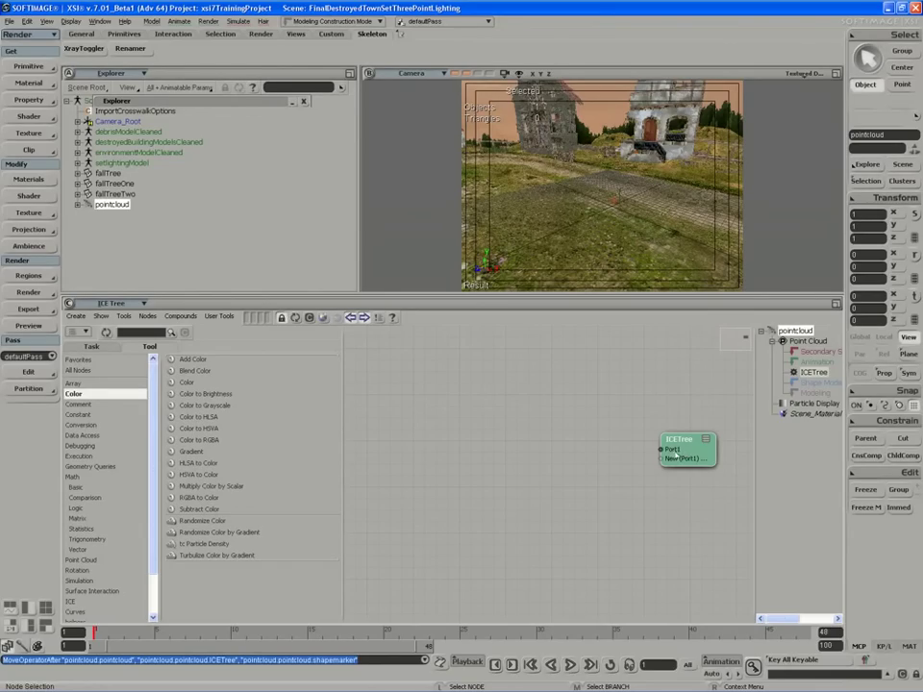
left_click_drag(686, 452, 683, 445)
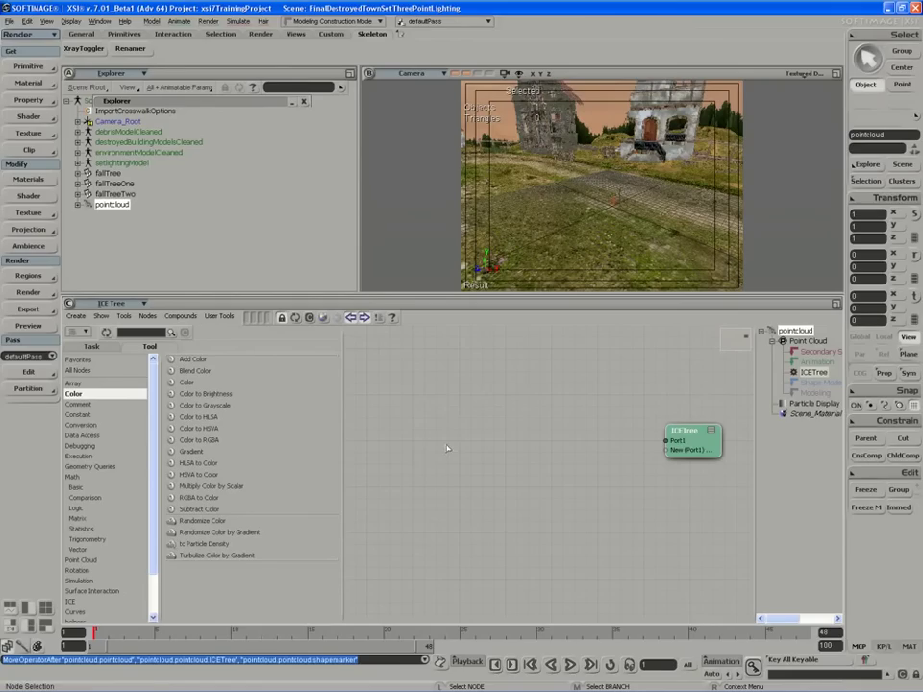
Add an Emit from Surface compound from the particle emitters to the graph beside the ICETree node
left_click(89, 346)
left_click(77, 448)
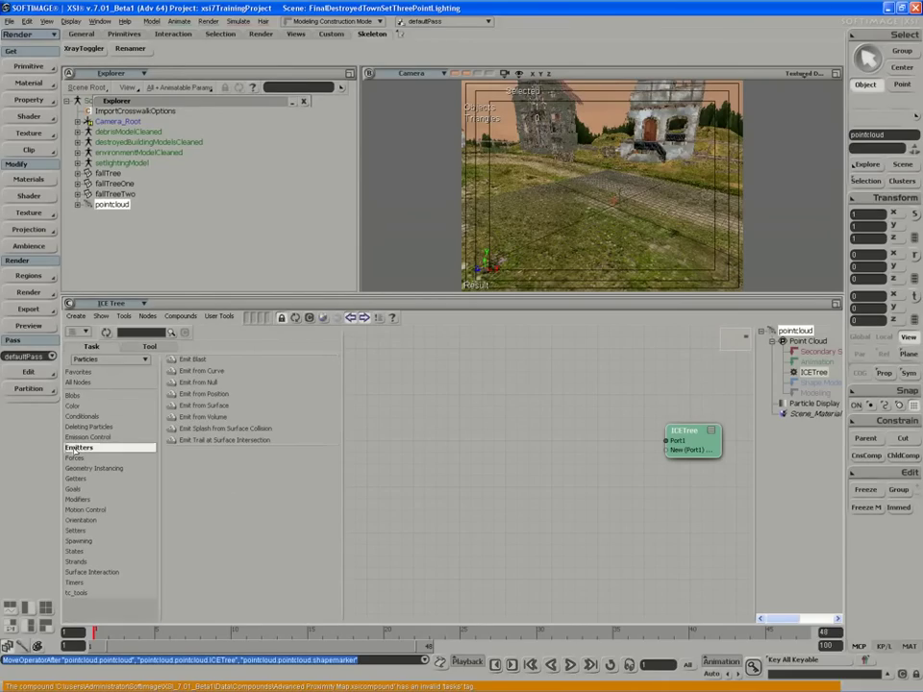
left_click(200, 405)
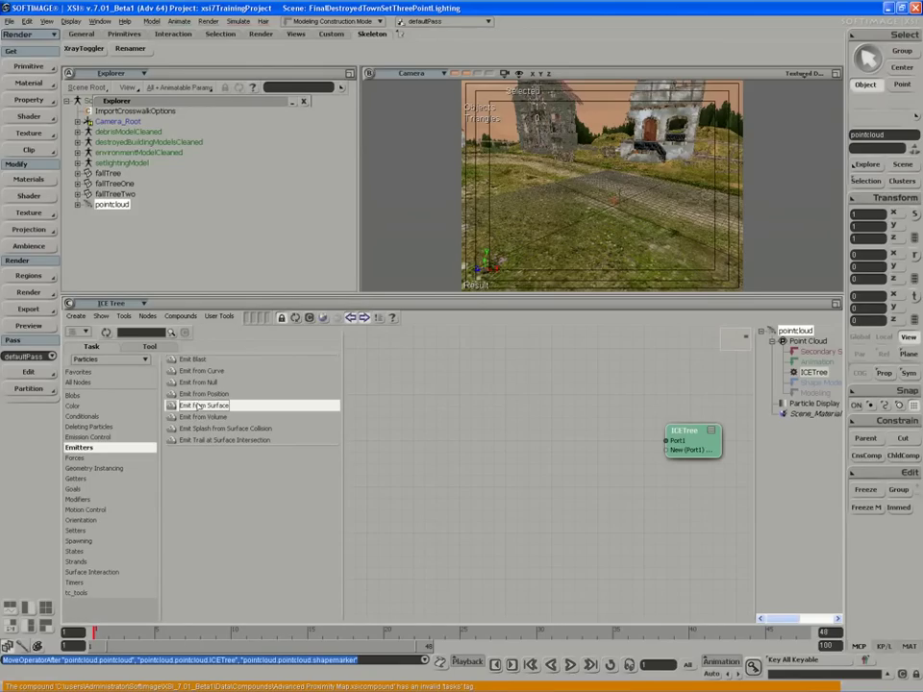
left_click_drag(186, 405, 563, 428)
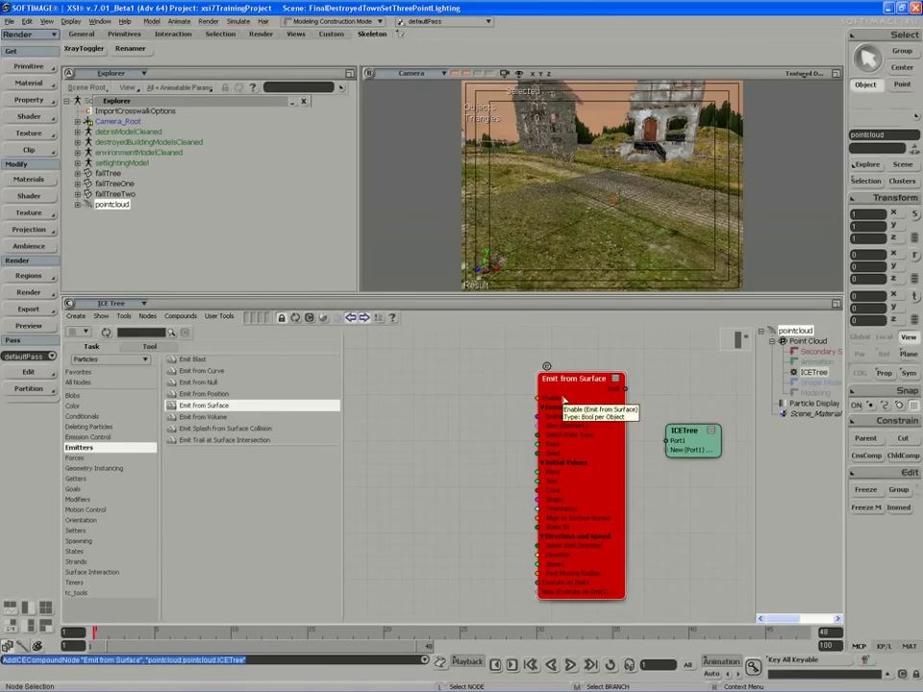
Set Emit from Surface to the Total Number of Particles rate type, with a rate of 50 and a speed of 0
double_click(581, 388)
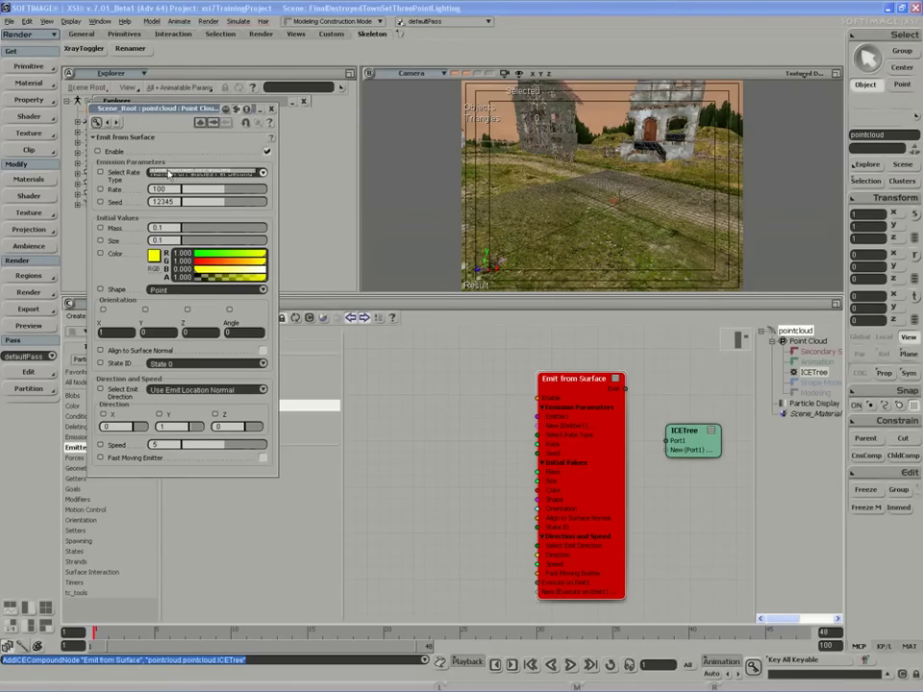
left_click(221, 174)
left_click(173, 185)
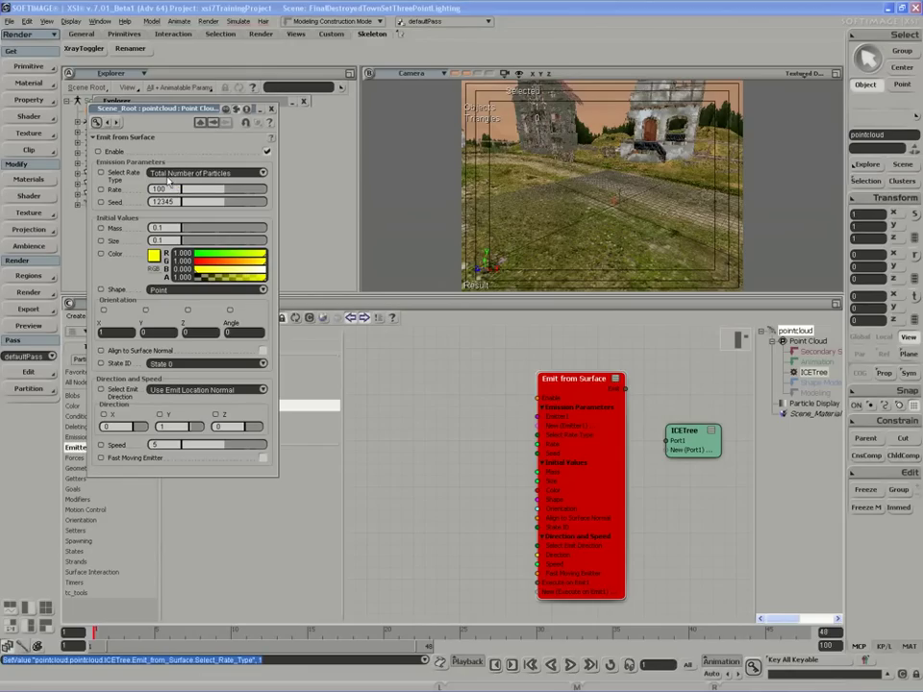
left_click(237, 177)
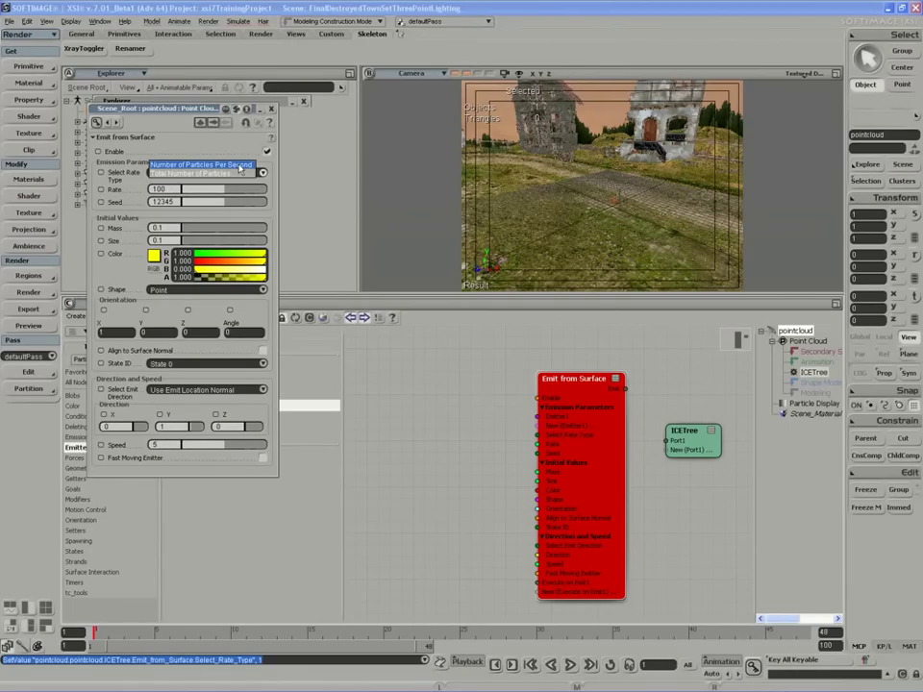
left_click(234, 173)
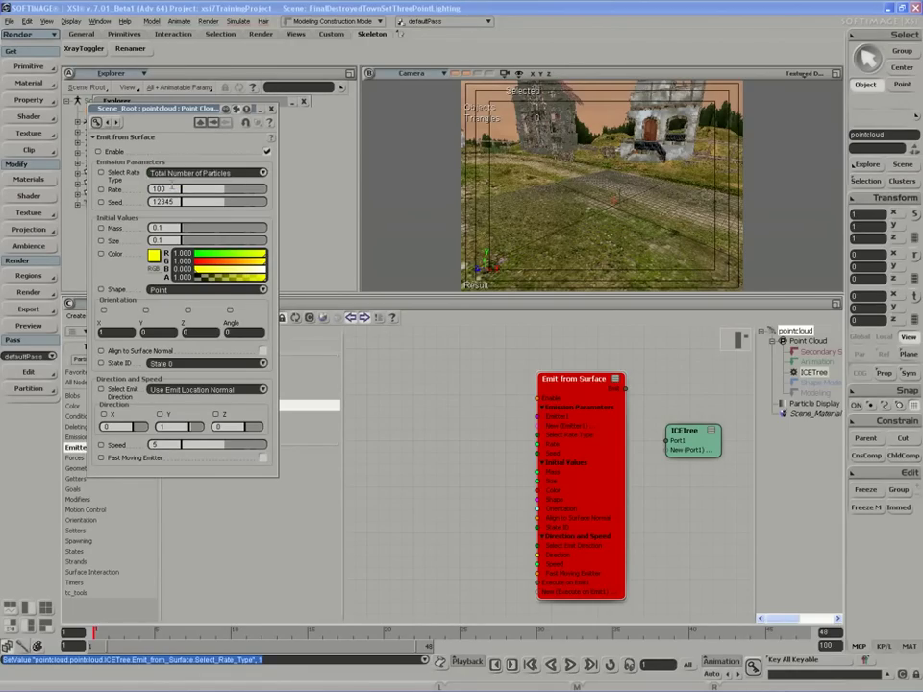
double_click(171, 190)
type("50")
key("Return")
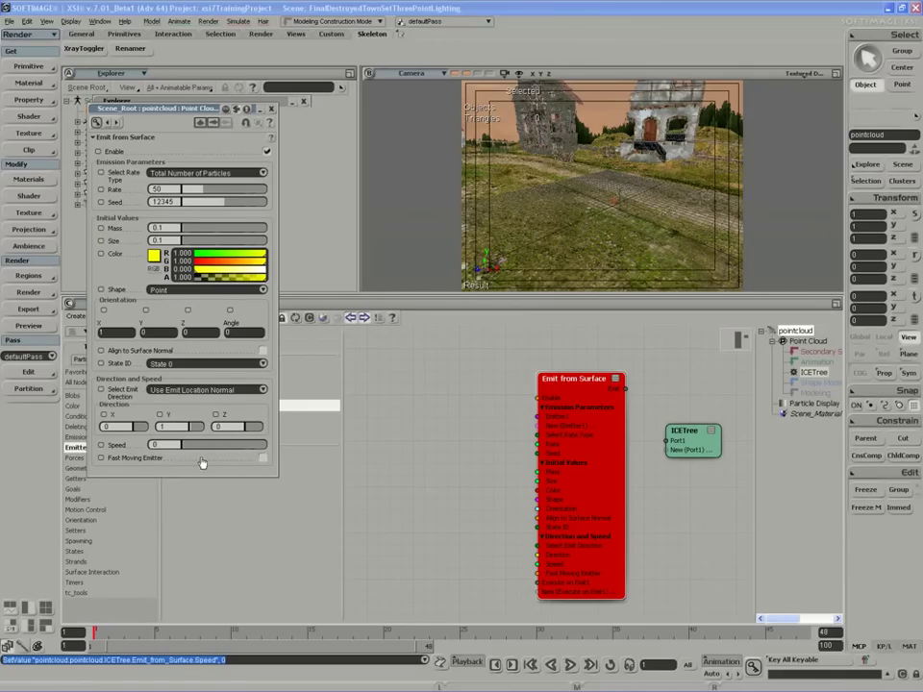
left_click_drag(200, 445, 168, 448)
Connect the Emit output of Emit from Surface to ICETree's Port1, align the node with it, and collapse its property page
left_click_drag(613, 438, 616, 466)
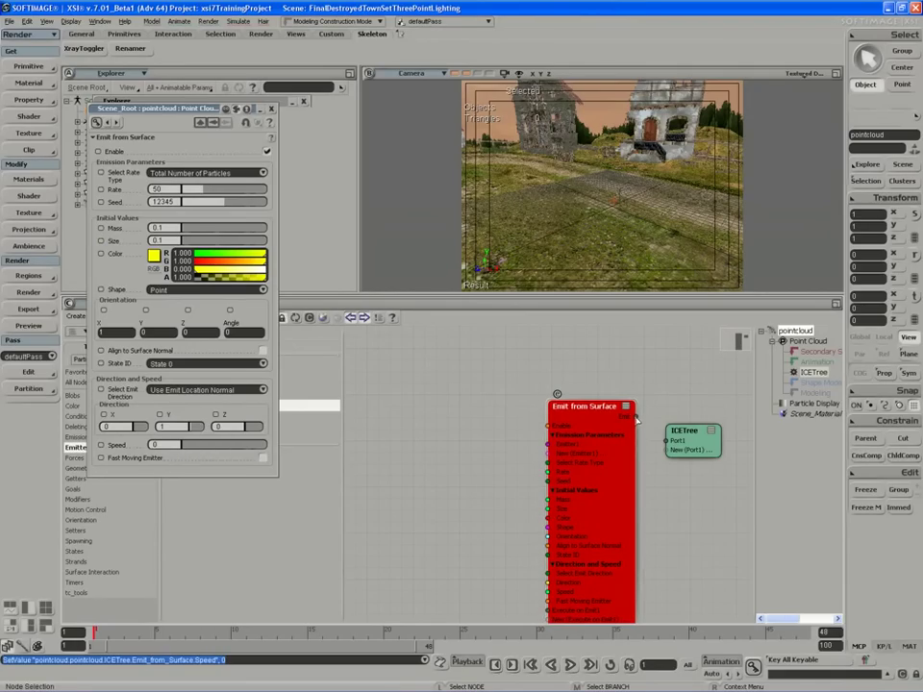
left_click_drag(630, 417, 668, 441)
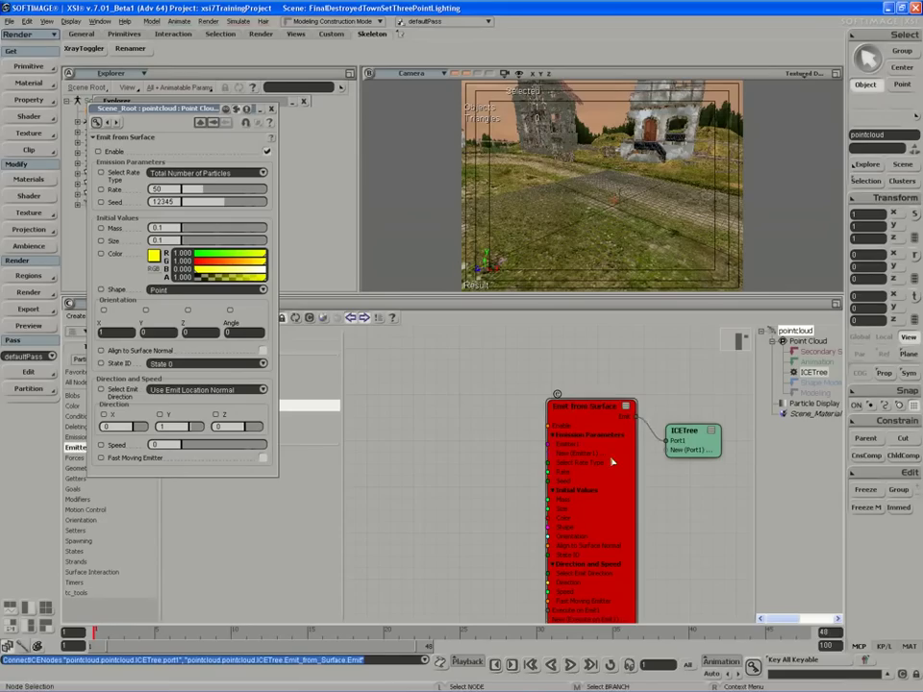
left_click_drag(612, 462, 620, 486)
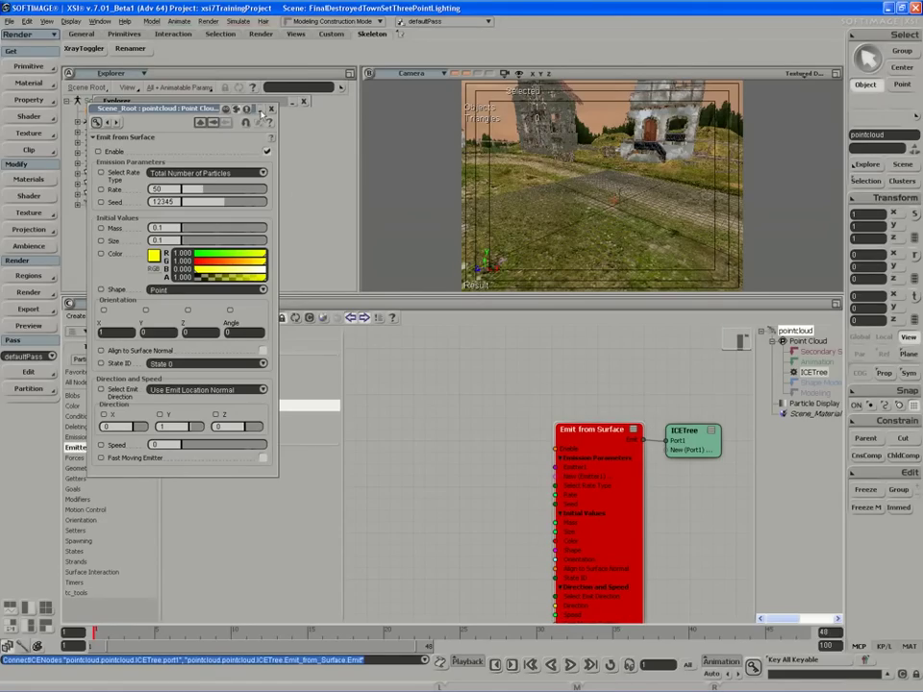
left_click(260, 111)
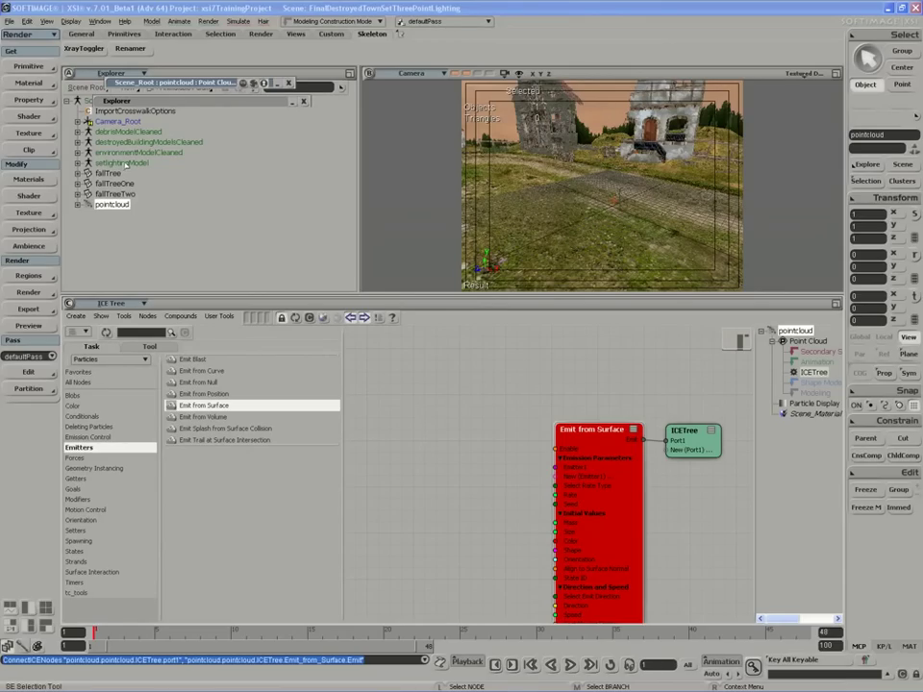
Examine the ground surfaces in the camera view by picking the grassy area and pathway meshes from a higher viewpoint
left_click(623, 202)
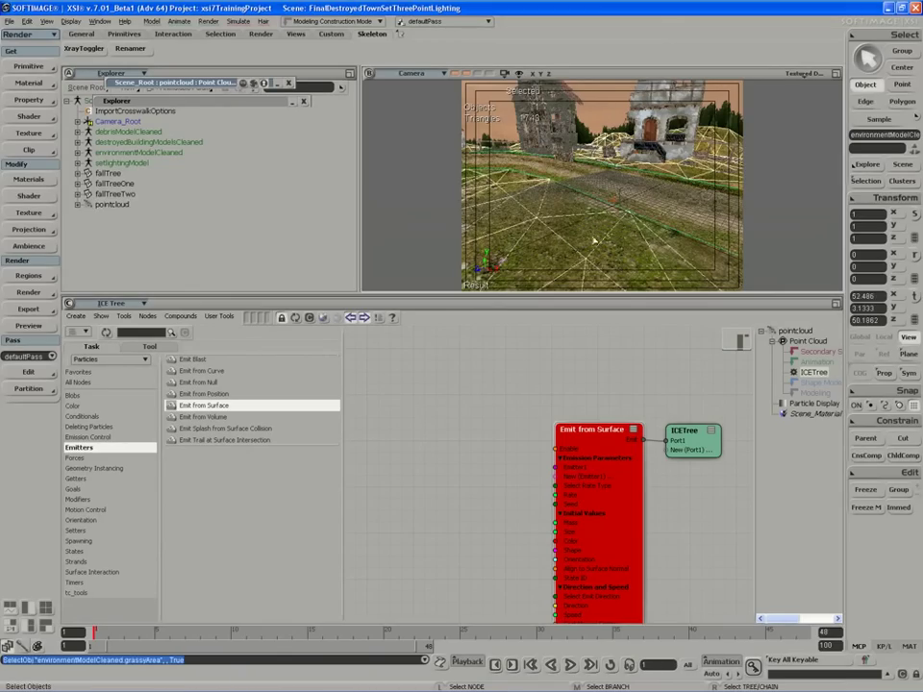
left_click(625, 190)
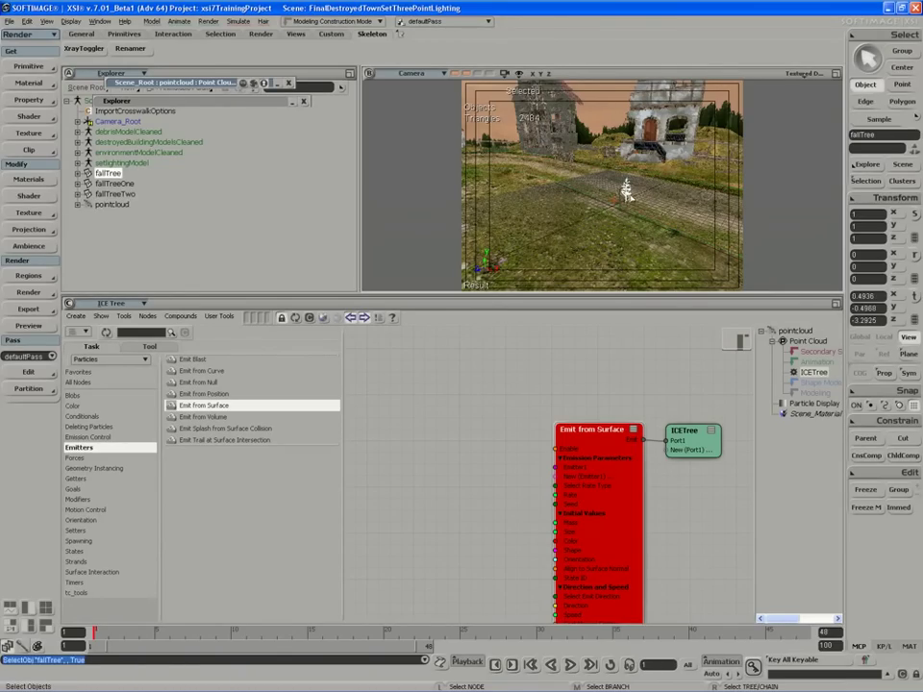
left_click(593, 181)
scroll(546, 213, "down", 3)
key("s")
right_click_drag(546, 214, 590, 230)
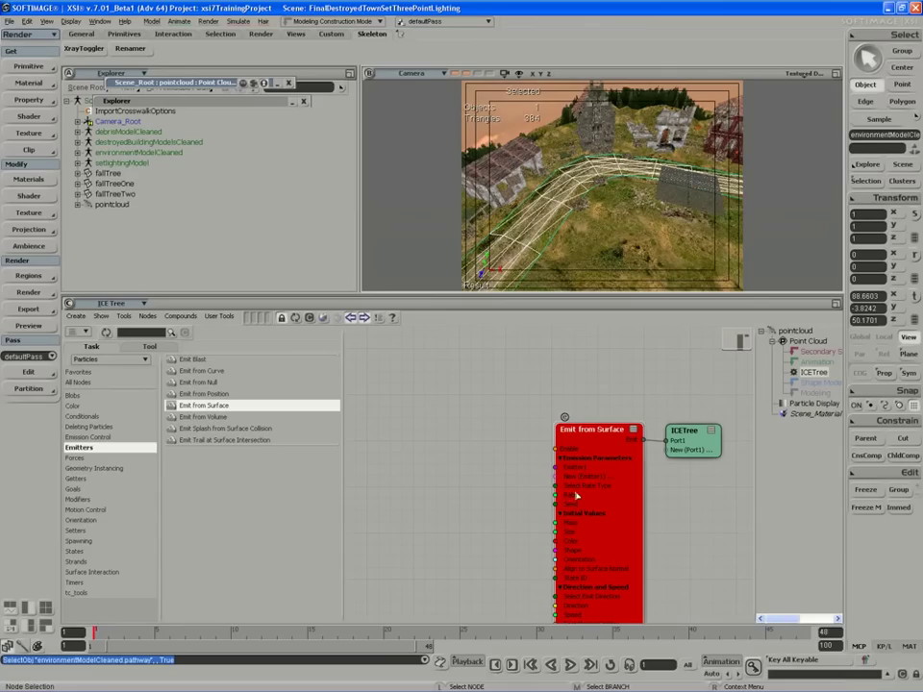
left_click(550, 241)
left_click(544, 220)
Filter the scene explorer to objects only and merge the grassyArea and pathway meshes into one polygon mesh
left_click_drag(174, 101, 431, 57)
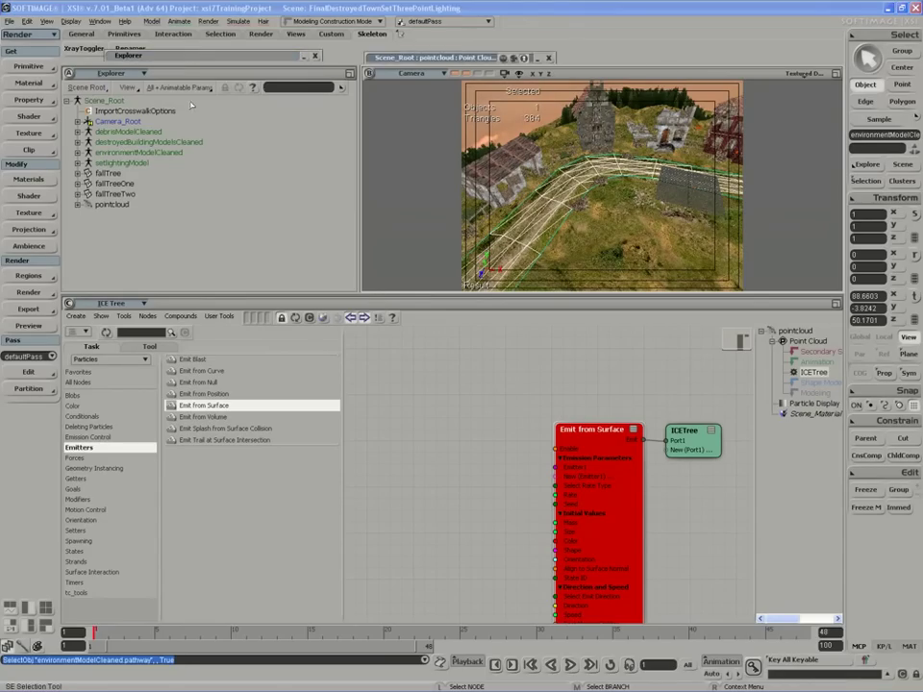
left_click(188, 87)
left_click(195, 169)
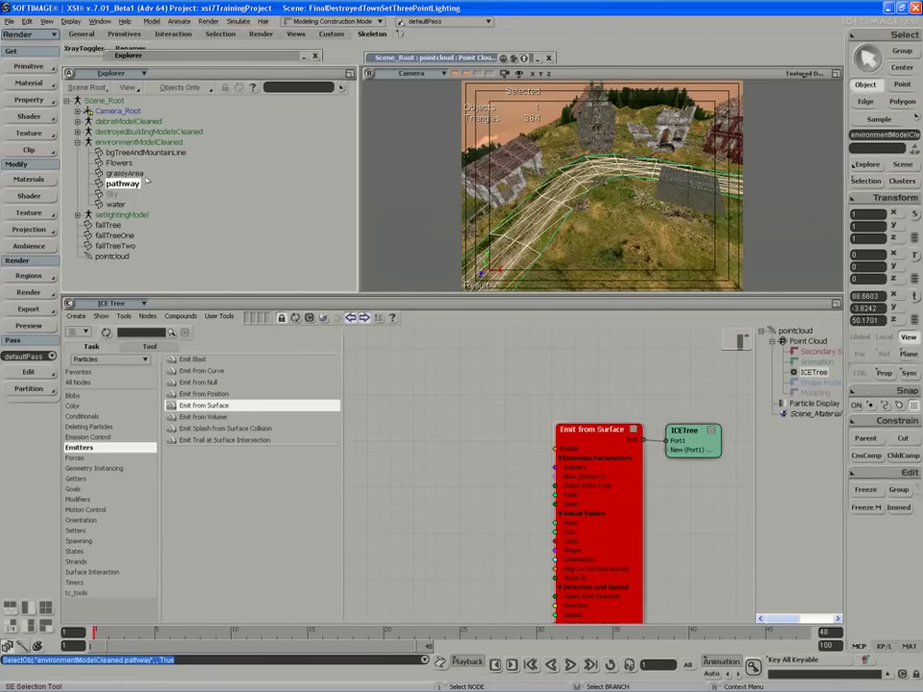
left_click(124, 173)
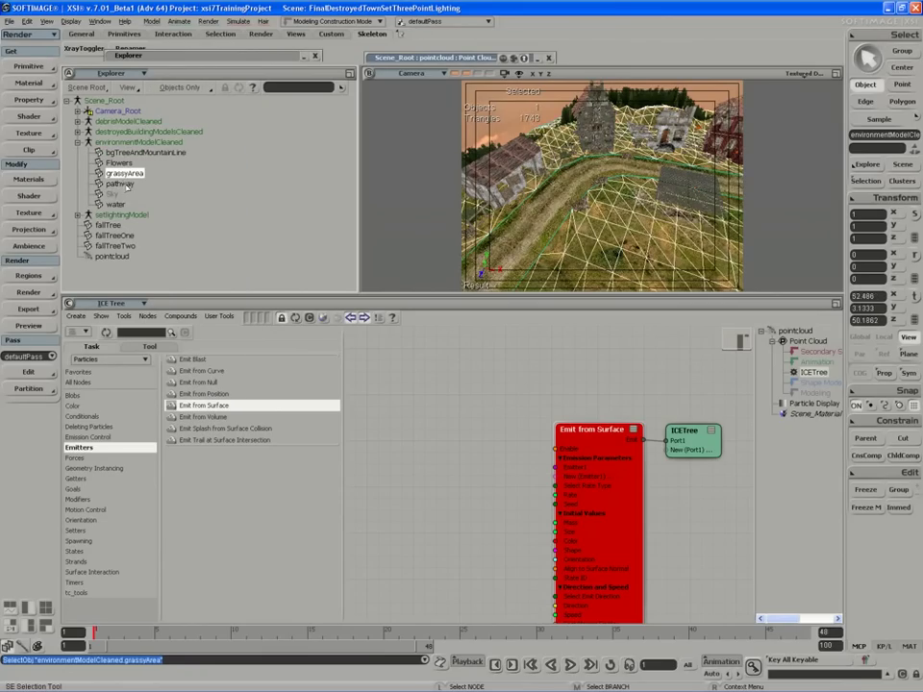
left_click(119, 184, "ctrl")
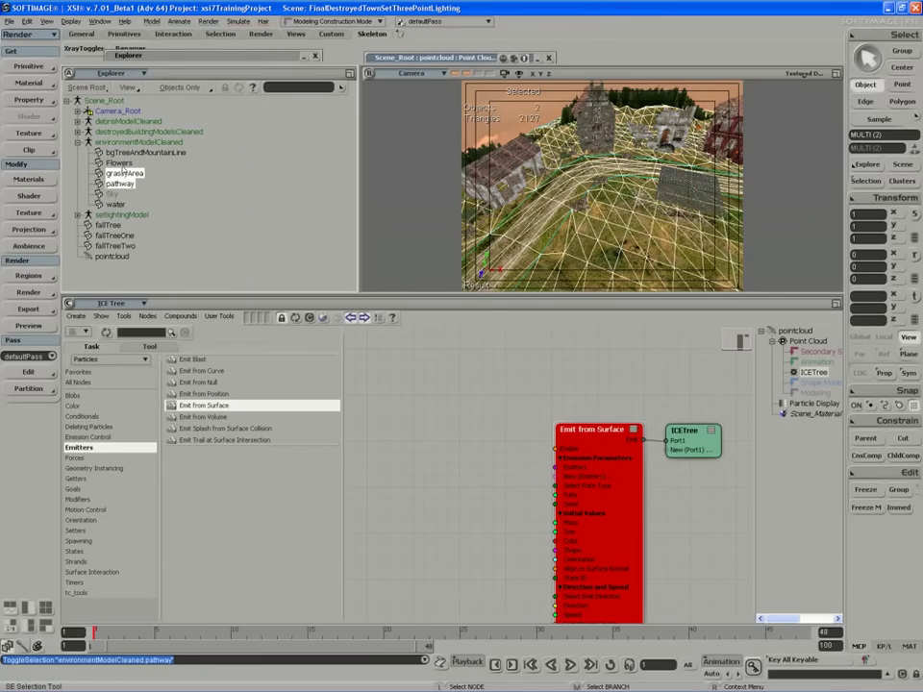
key("1")
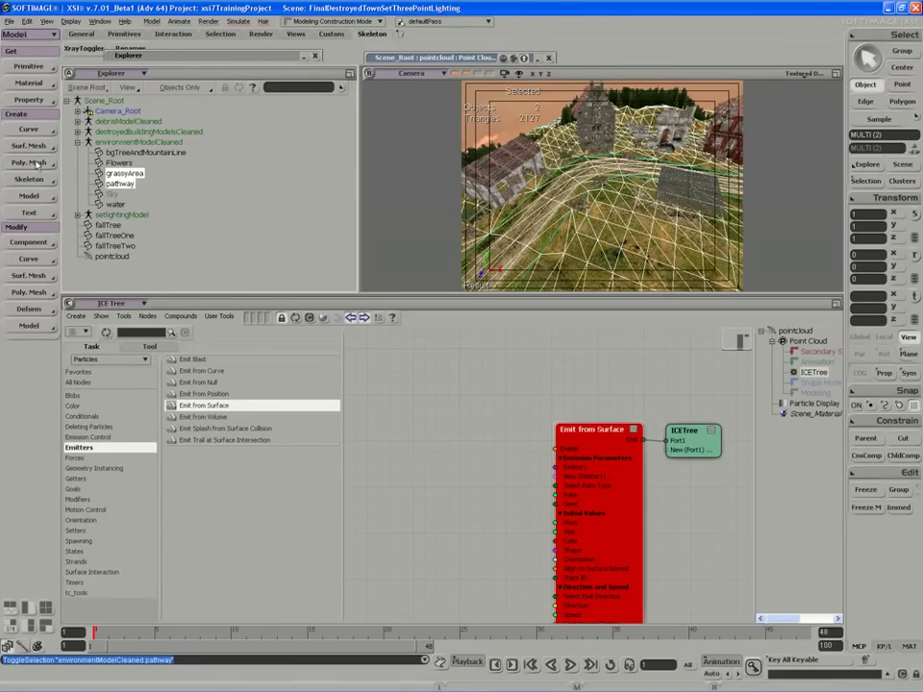
left_click(29, 162)
left_click(97, 299)
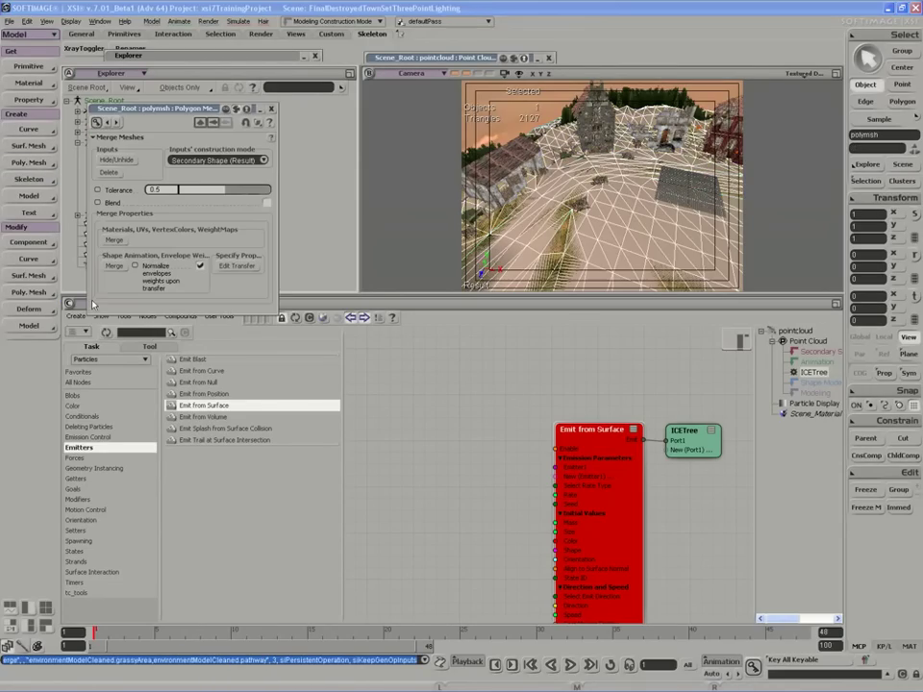
Rename the merged ground mesh as emitter and hide it
left_click_drag(139, 109, 214, 290)
double_click(110, 256)
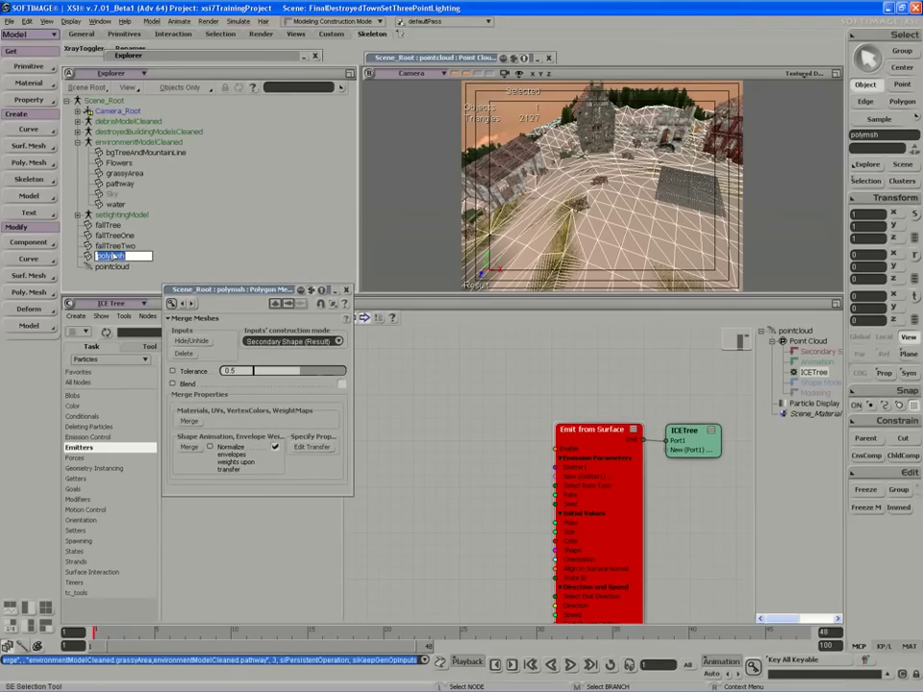
type("emitter")
key("Return")
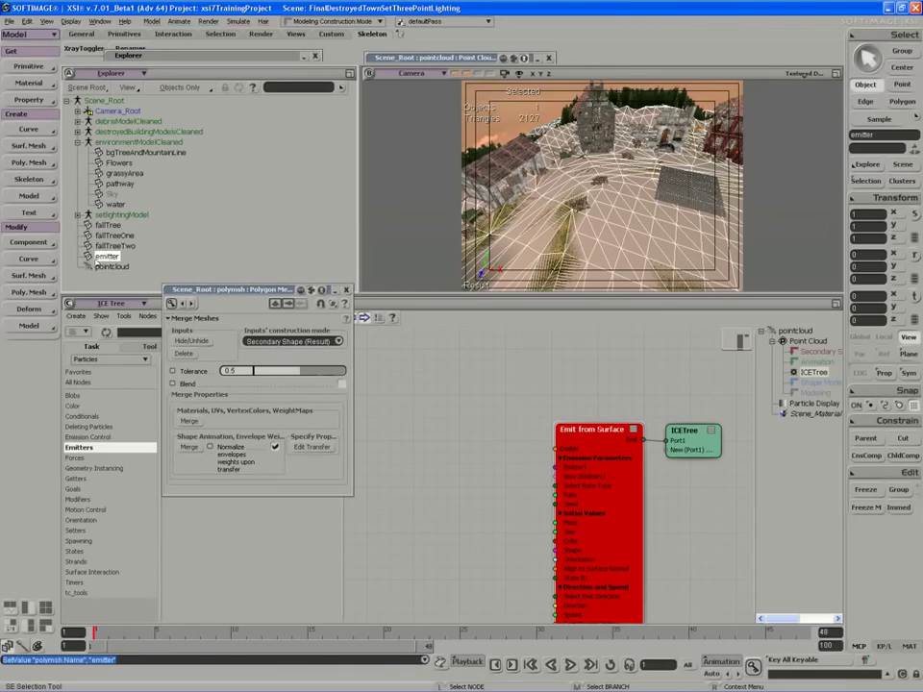
key("h")
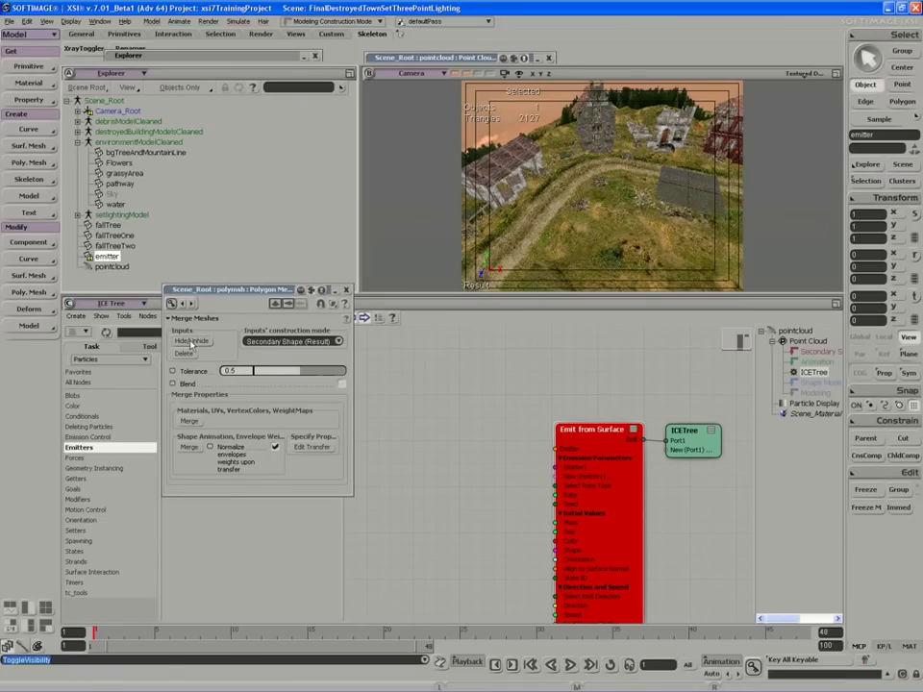
Hide the input meshes of the emitter's Merge Meshes operator and freeze the emitter's modeling history
left_click(191, 341)
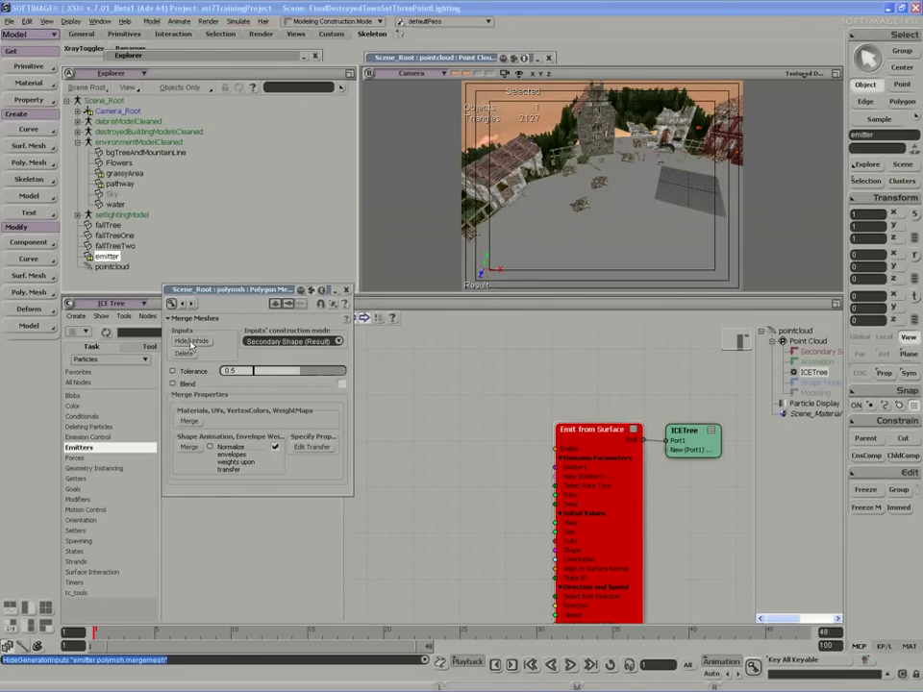
left_click(191, 341)
left_click(193, 342)
left_click(866, 181)
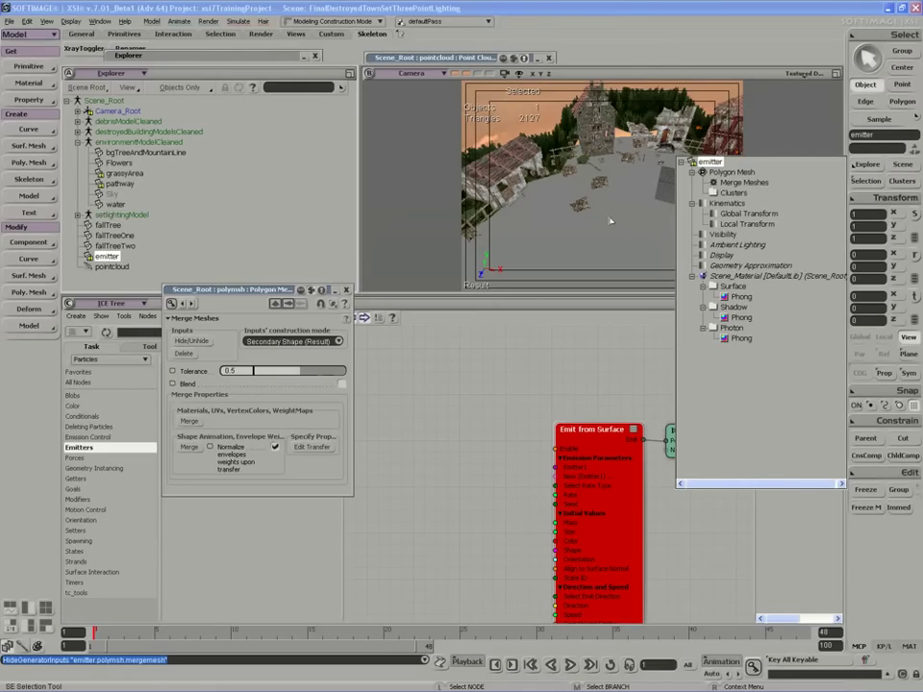
left_click(867, 507)
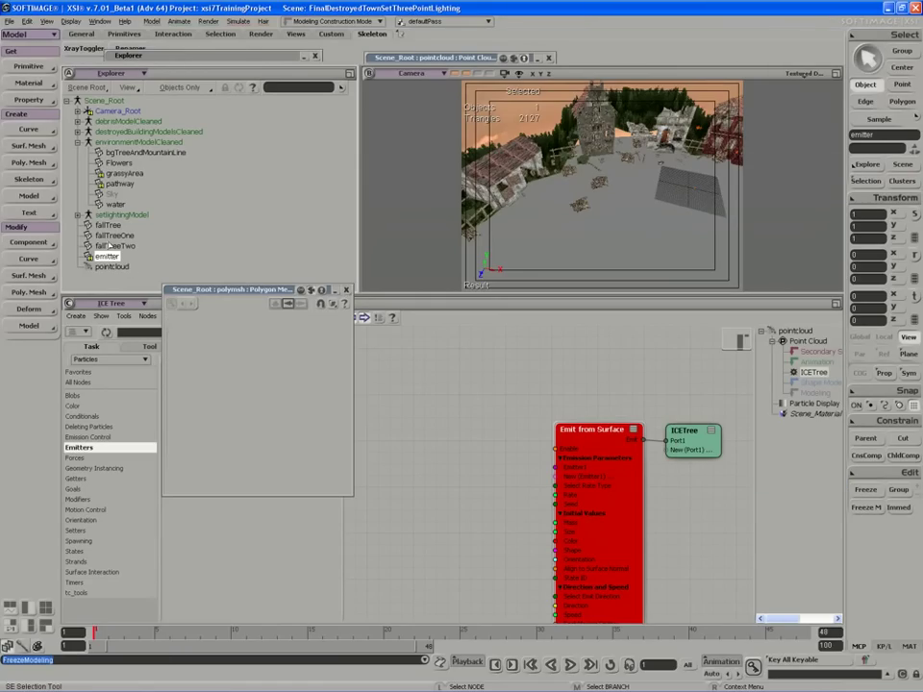
Show the grassyArea and pathway meshes for a check and hide both again
left_click(123, 173)
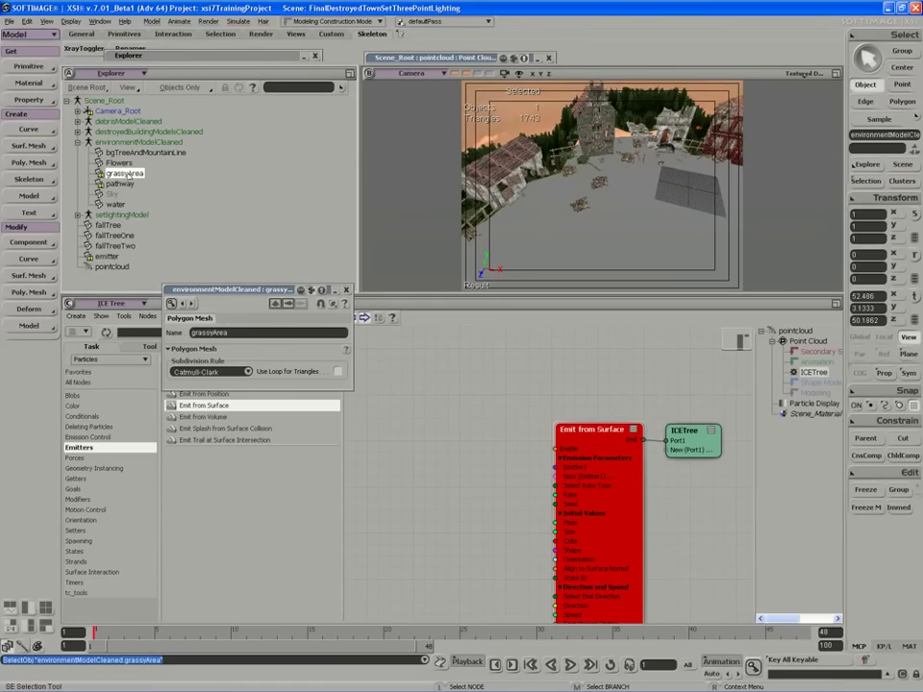
key("h")
left_click(123, 186)
key("h")
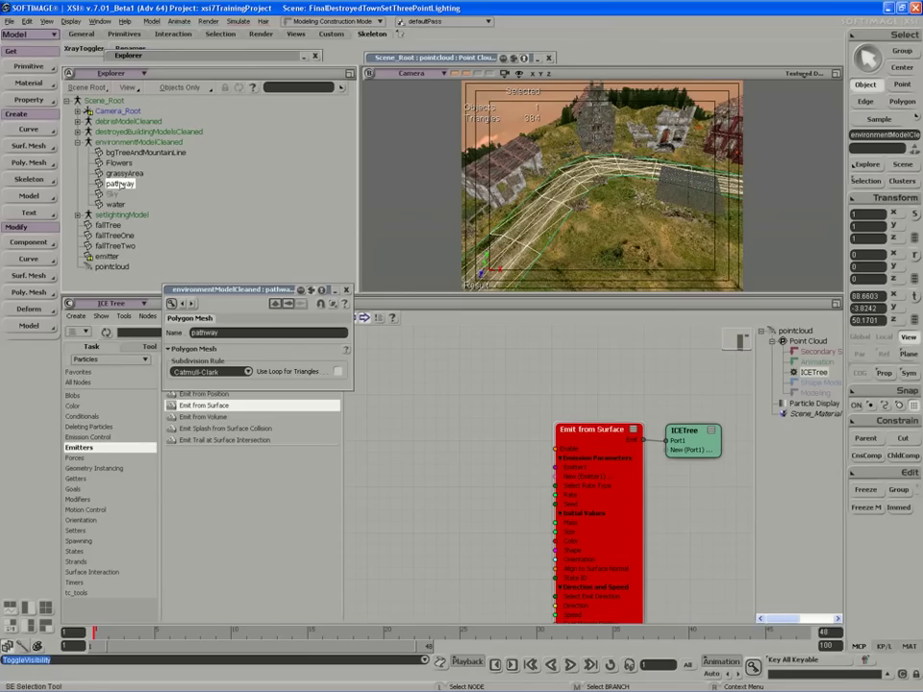
key("h")
left_click(122, 173)
key("h")
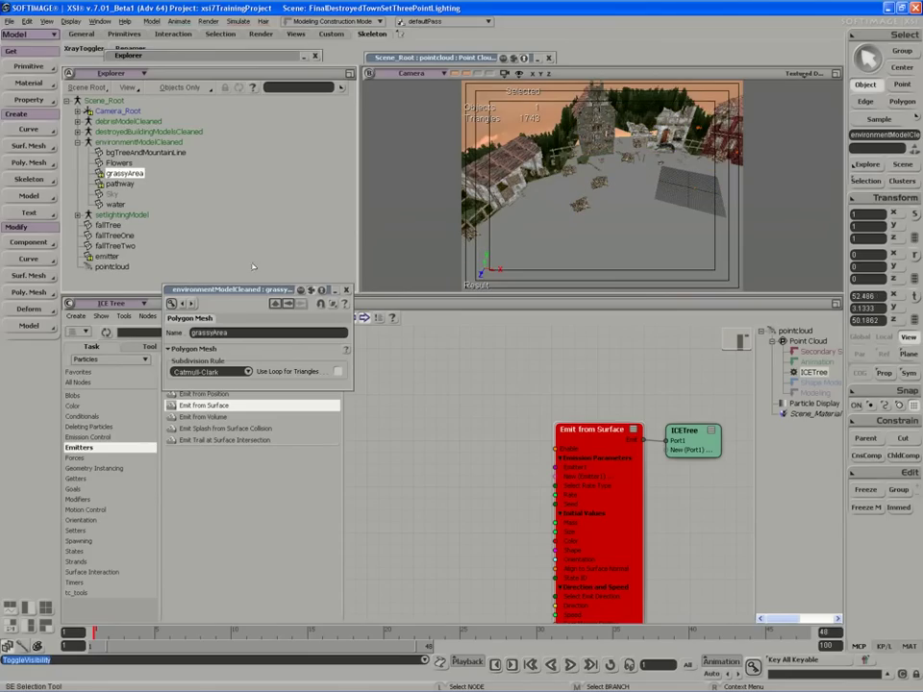
Select the emitter mesh and unhide it
left_click(108, 257)
key("h")
key("h")
key("h")
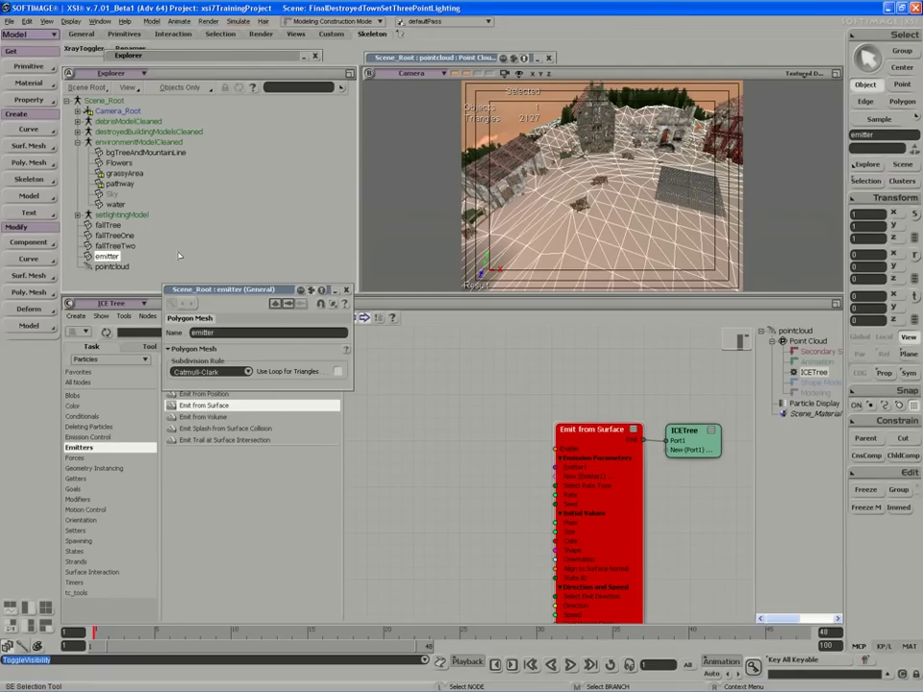
key("ctrl+shift+a")
Try lowering the red diffuse value of the emitter's Phong material, undo it, and close the render tree
left_click(104, 257)
key("7")
double_click(420, 566)
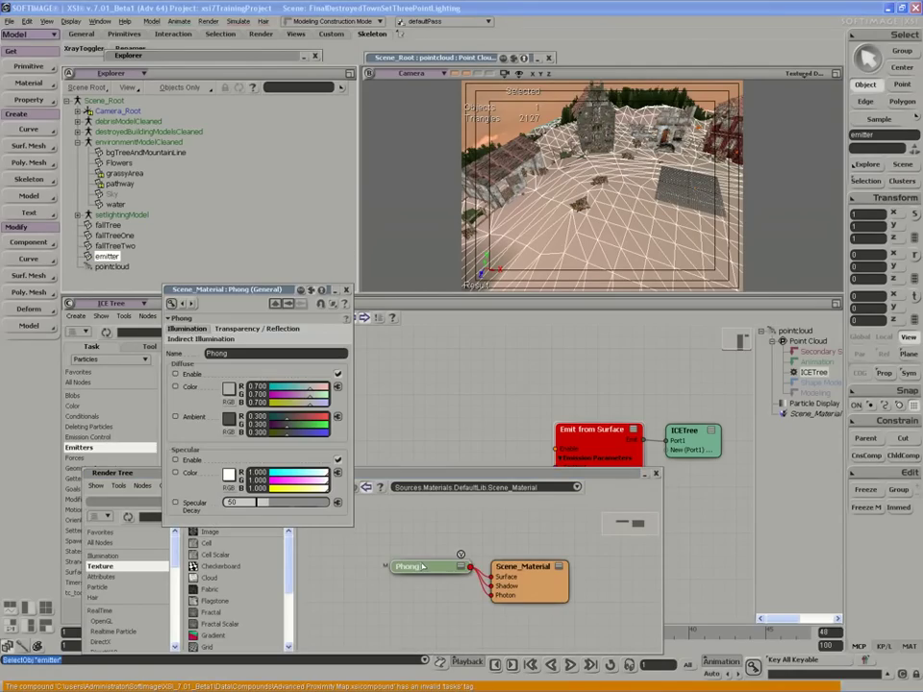
left_click_drag(312, 386, 274, 389)
key("ctrl+z")
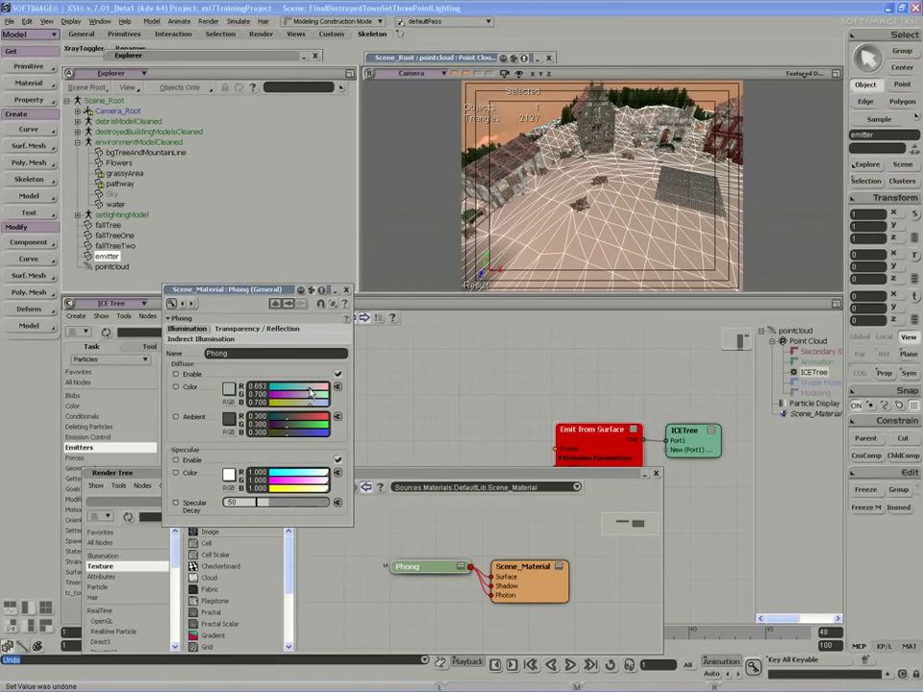
left_click(347, 291)
left_click(656, 474)
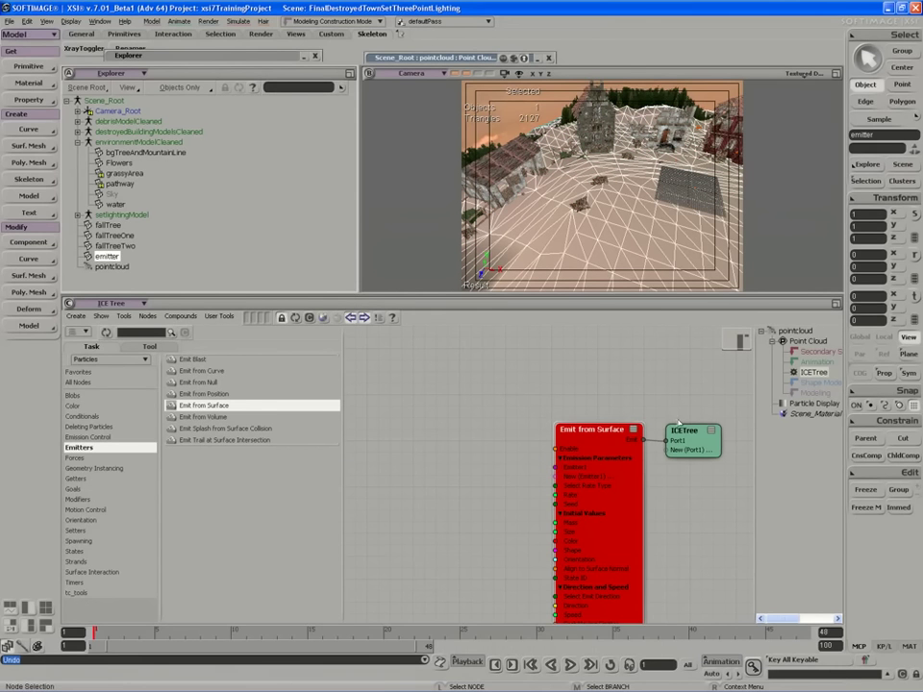
Apply the Quadrangulate operator to the emitter mesh in the enlarged camera view
left_click(835, 74)
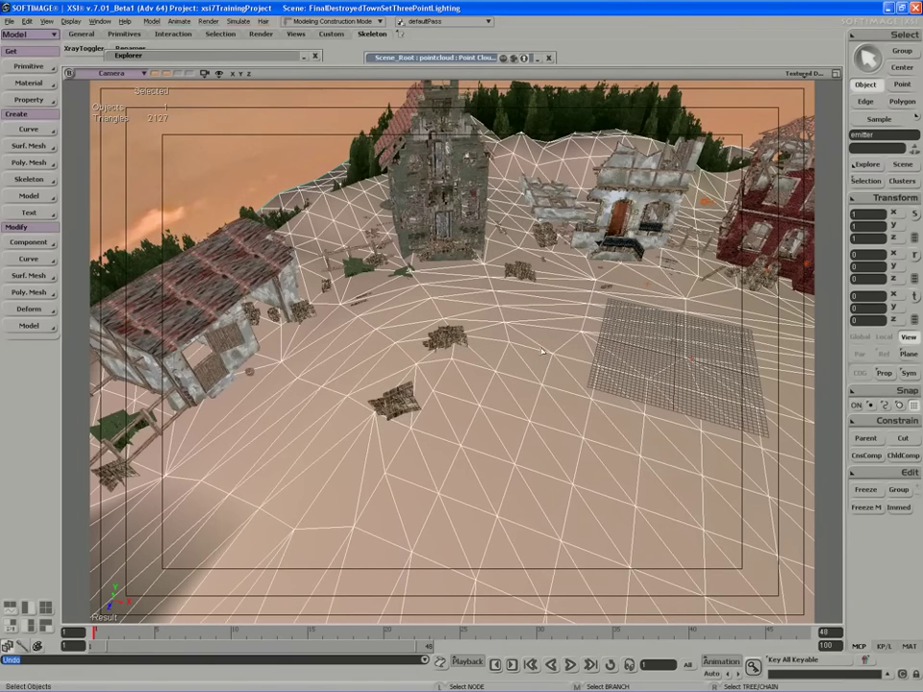
key("s")
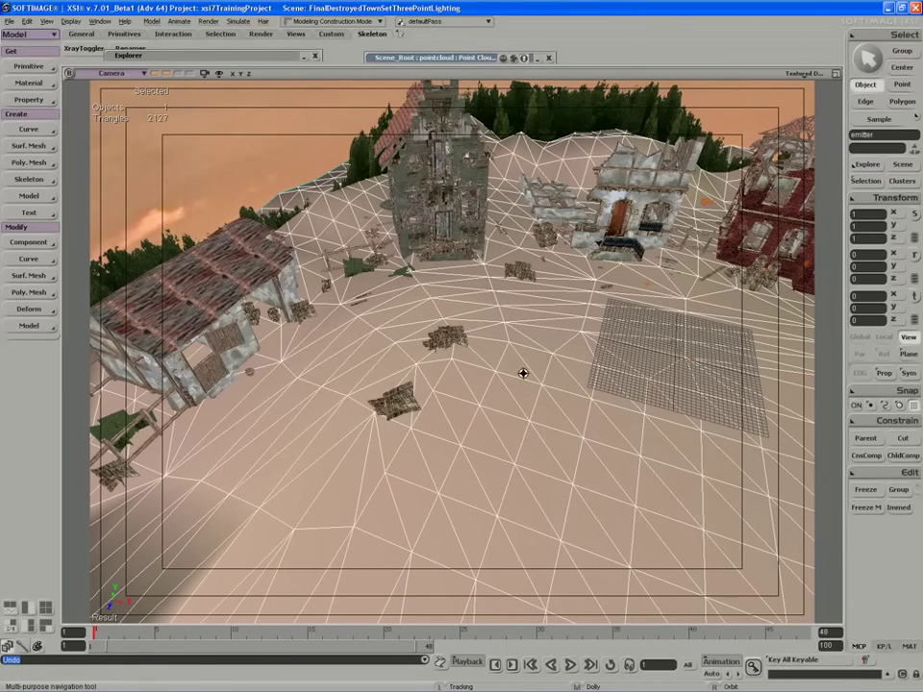
right_click_drag(523, 373, 612, 313)
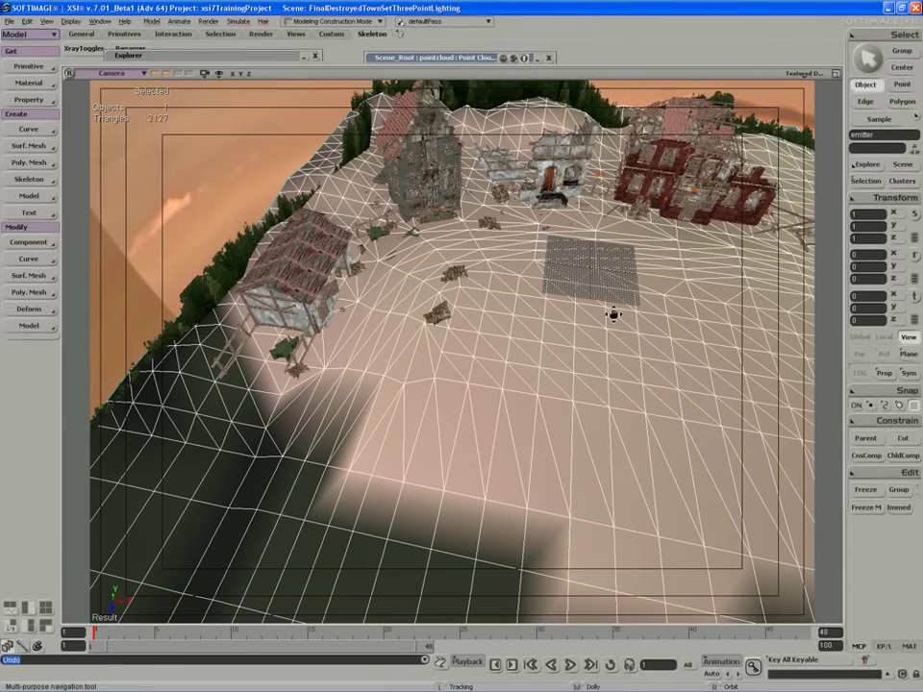
key("space")
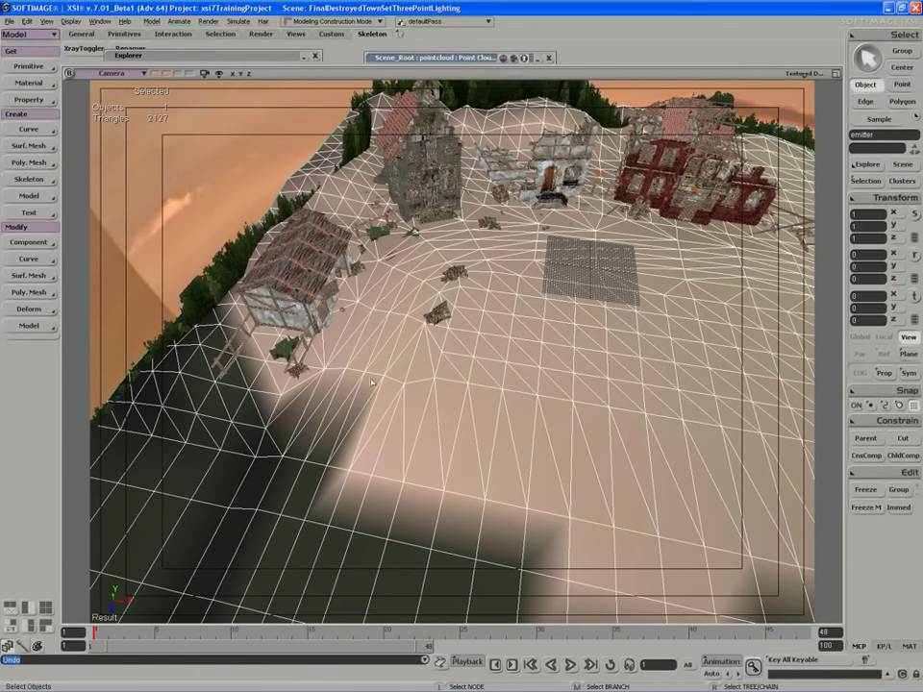
left_click(29, 292)
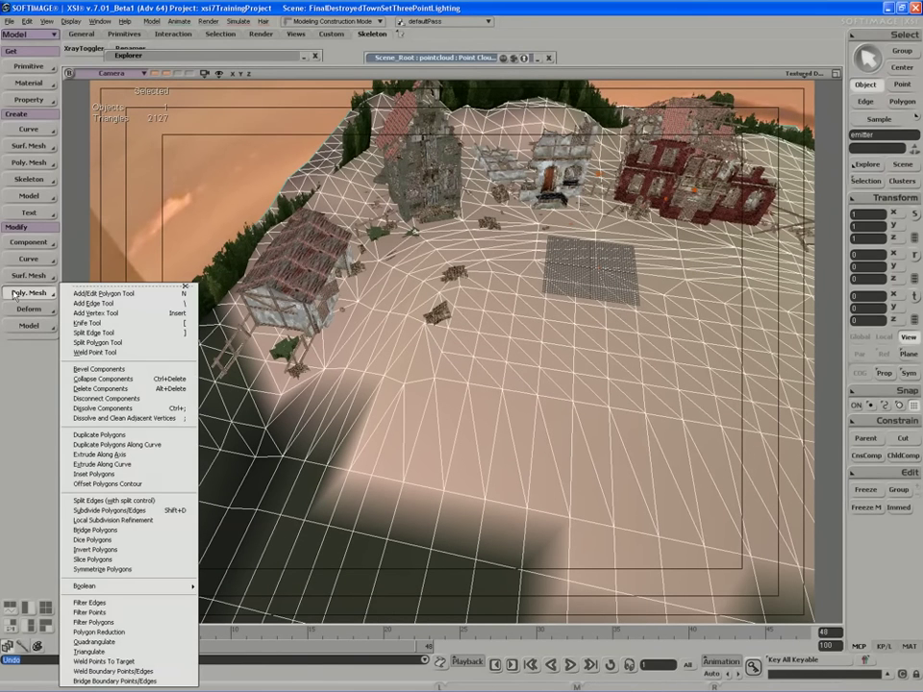
left_click(126, 645)
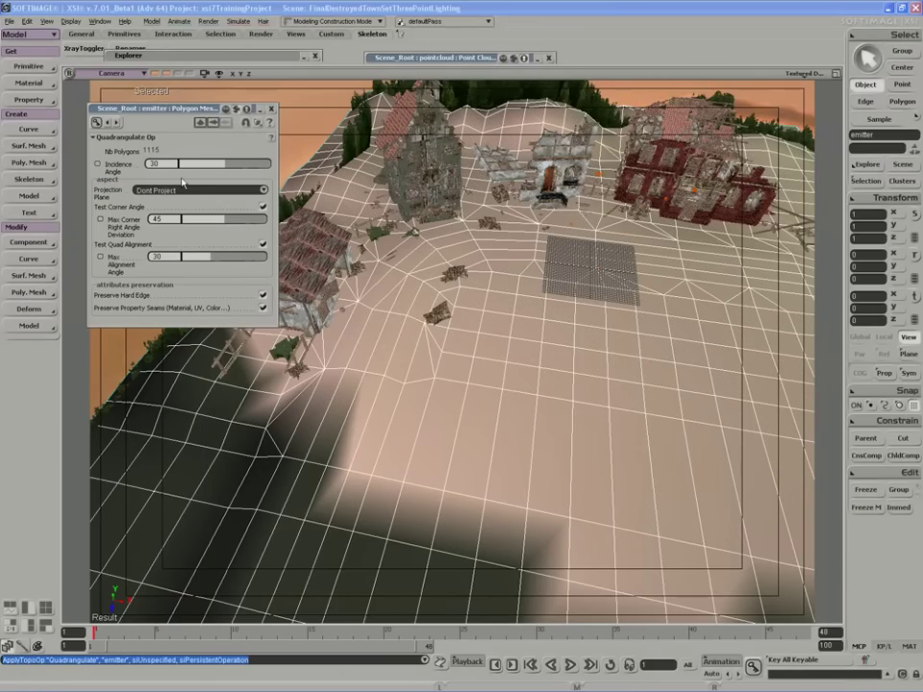
Set Quadrangulate's incidence angle to 43.019, max corner right angle deviation to 87.551 and max alignment angle to 69.184, and freeze the modeling history
left_click_drag(211, 167, 237, 168)
left_click_drag(184, 221, 266, 220)
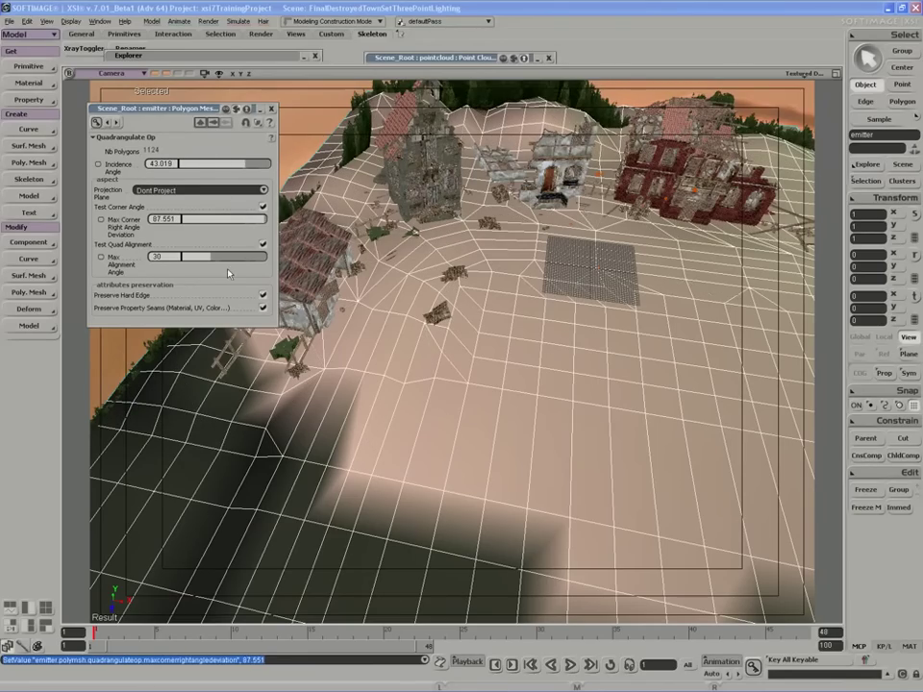
left_click_drag(212, 258, 250, 256)
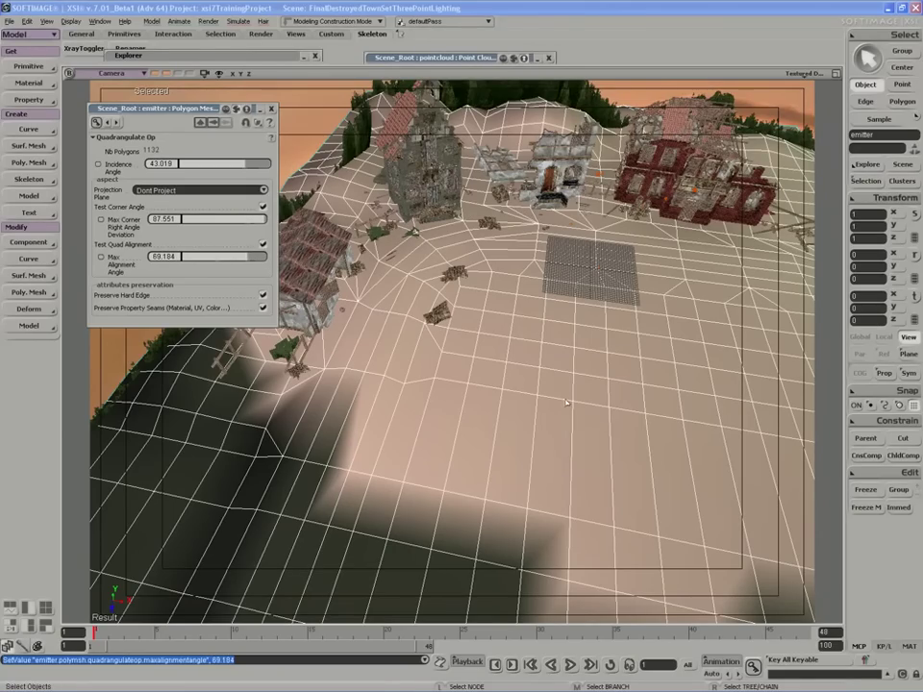
left_click(272, 108)
left_click(865, 508)
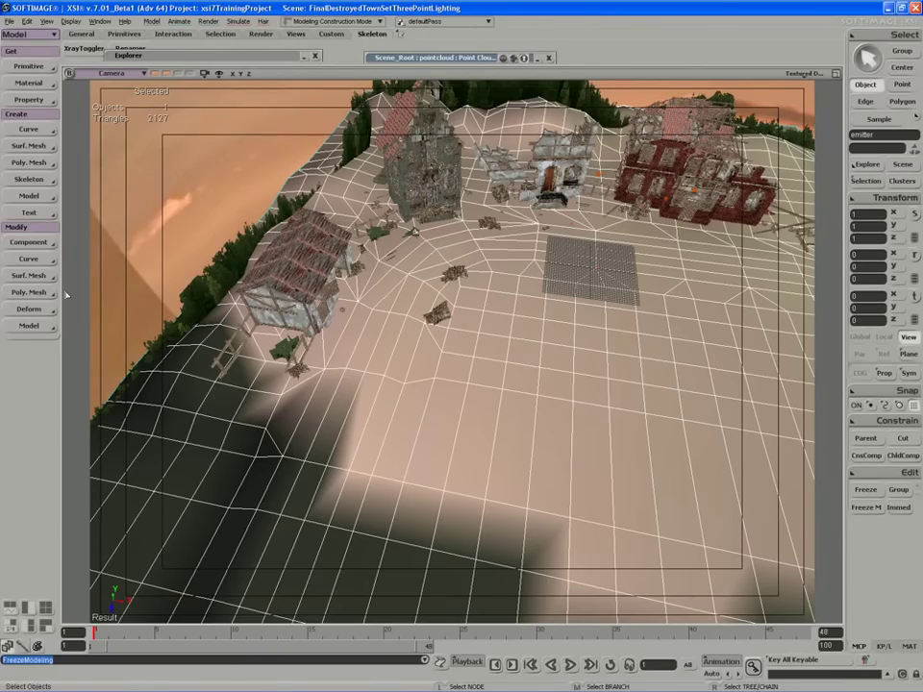
Subdivide the emitter mesh at level 1 with the Catmull-Clark rule and freeze the resulting mesh
right_click(365, 360)
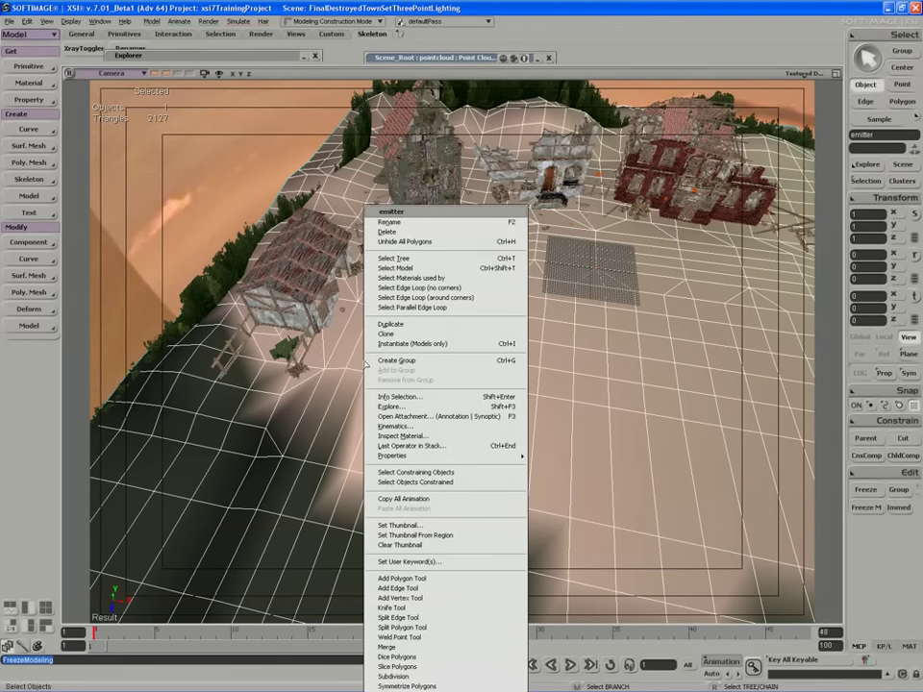
left_click(478, 676)
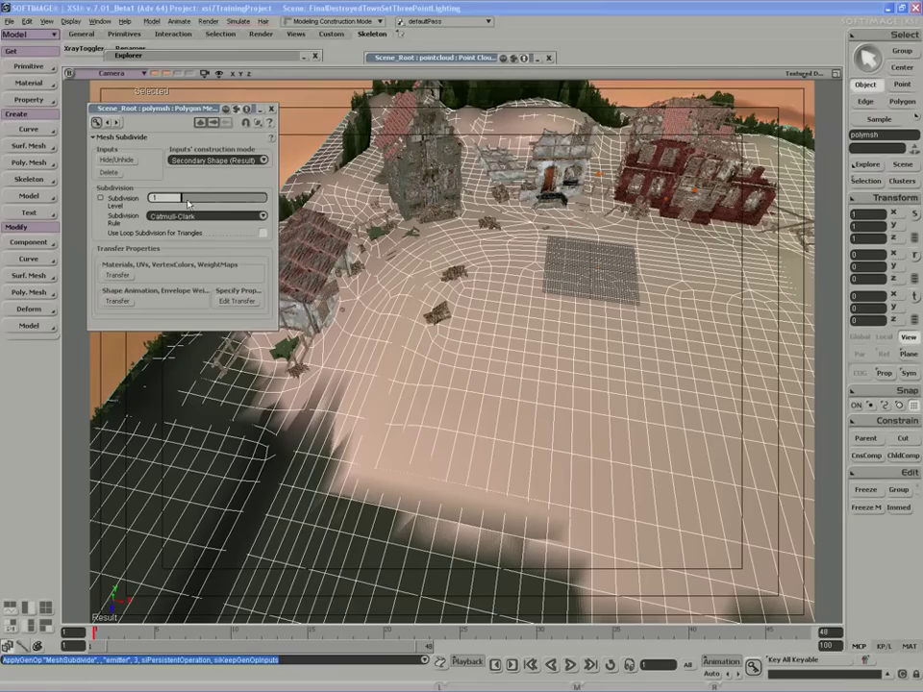
left_click(865, 491)
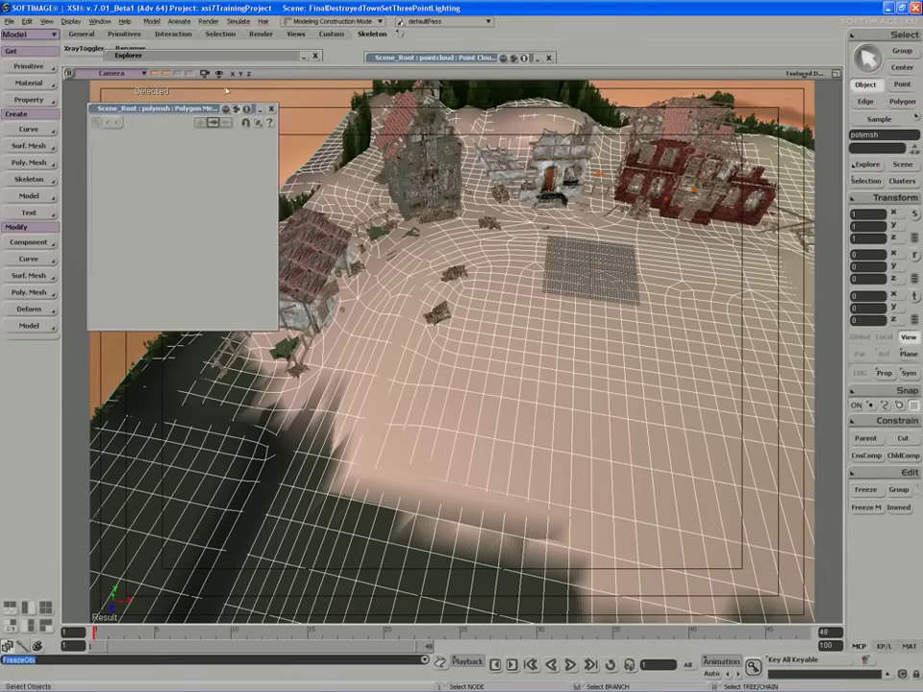
key("u")
mouse_move(422, 436)
left_mouse_down()
mouse_move(562, 414)
mouse_move(669, 340)
mouse_move(439, 438)
left_mouse_up()
key("space")
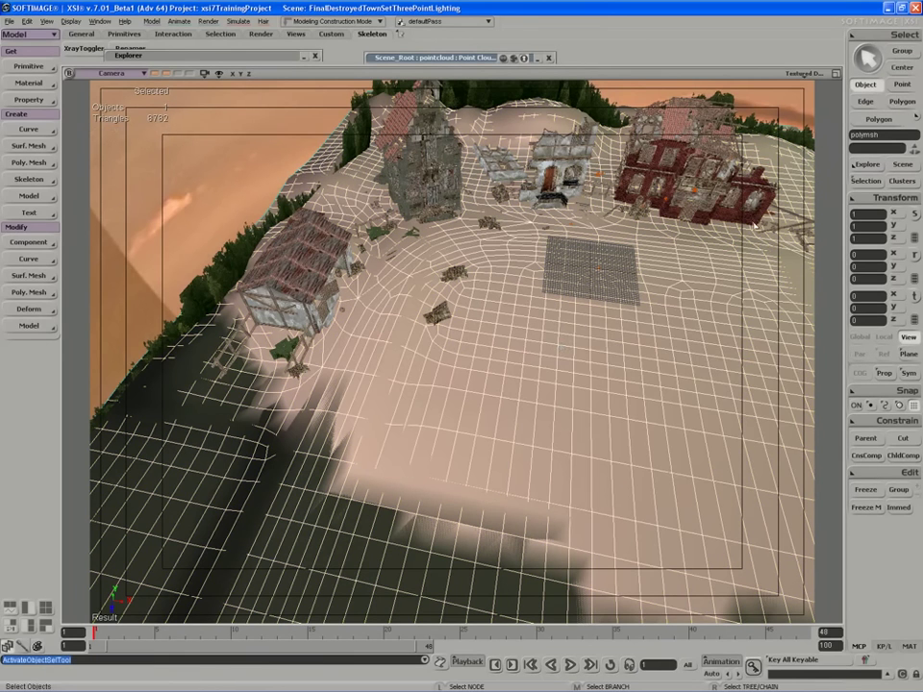
Compare the emitter and polymsh objects in the scene explorer and rename polymsh as emitter
left_click(866, 165)
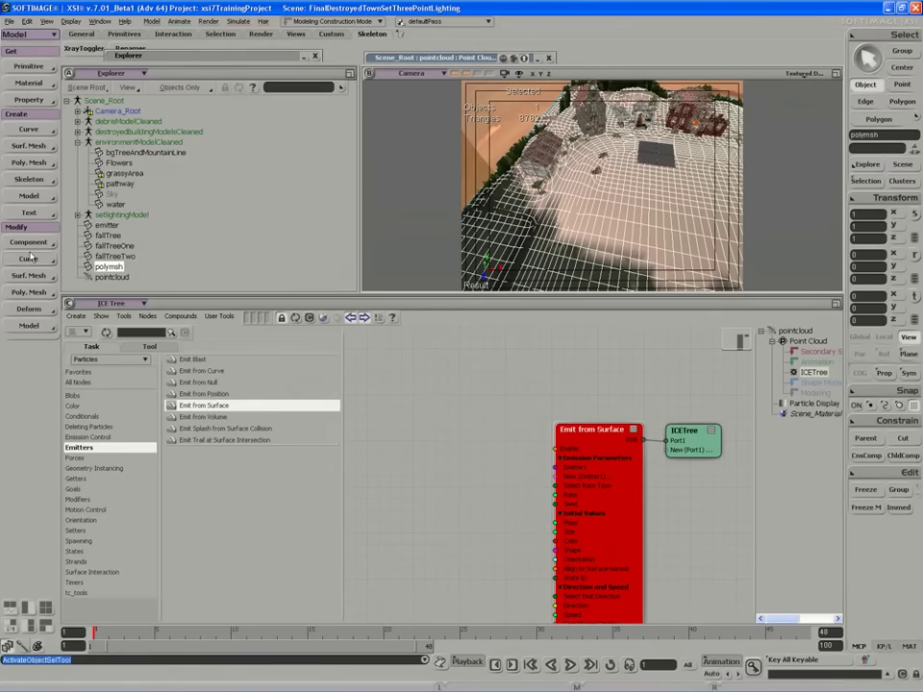
left_click(107, 226)
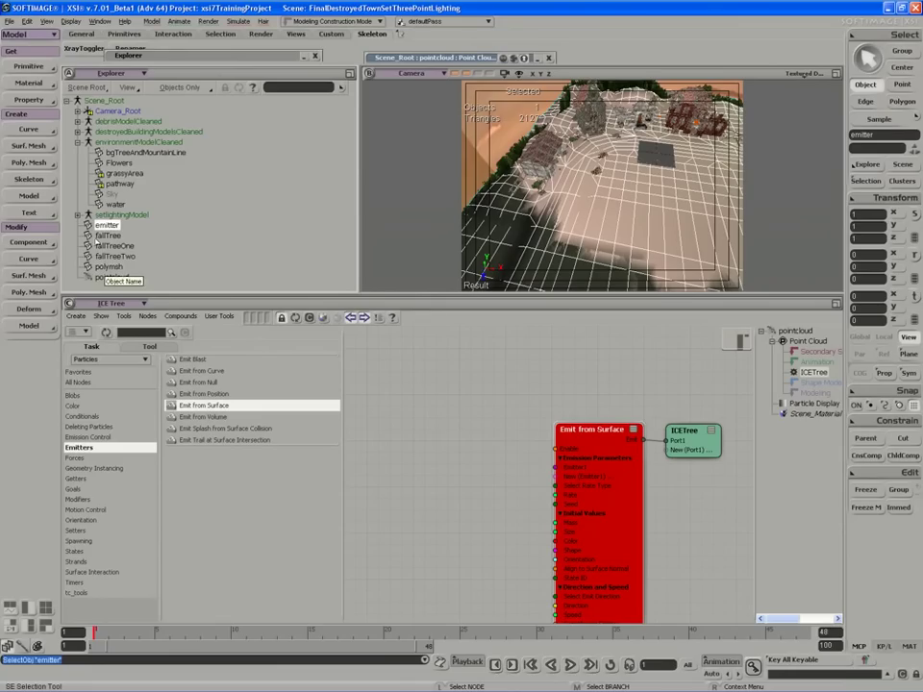
left_click(103, 267)
left_click(105, 267)
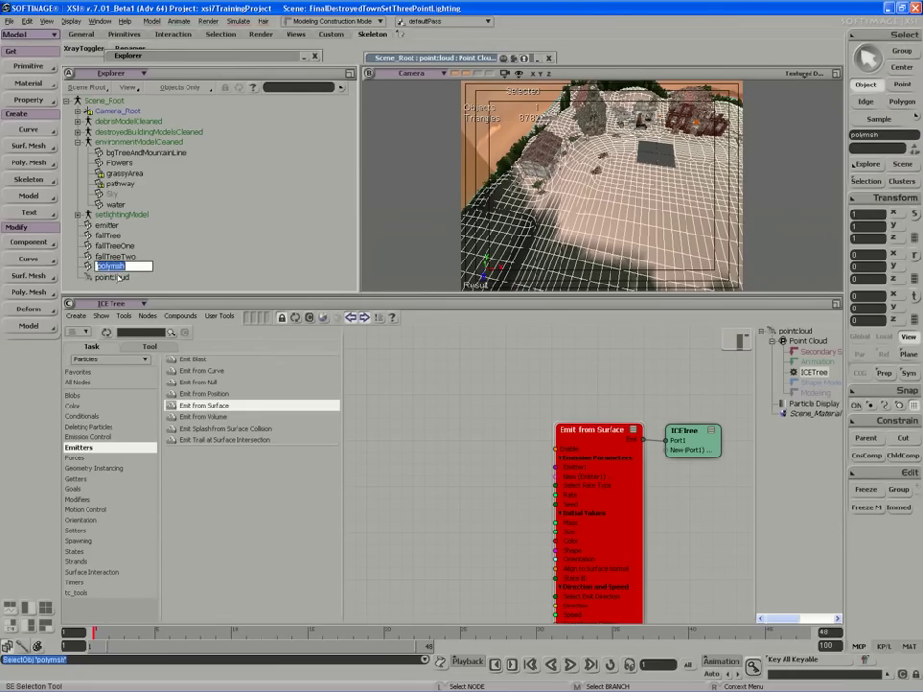
type("emitter1")
key("Return")
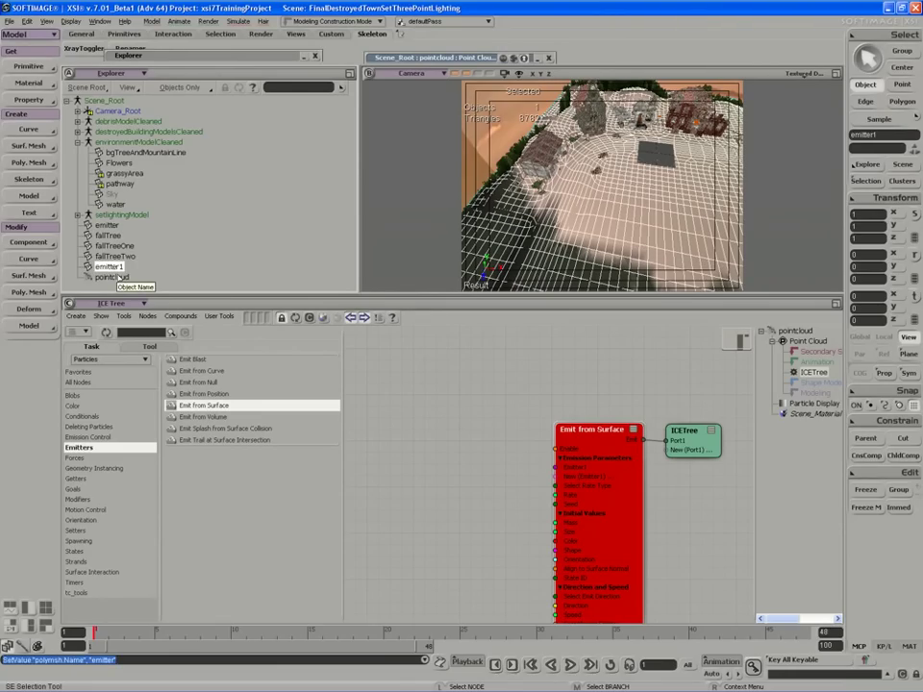
Delete the original emitter mesh and rename the subdivided ground mesh as emitter
left_click(106, 225)
key("Delete")
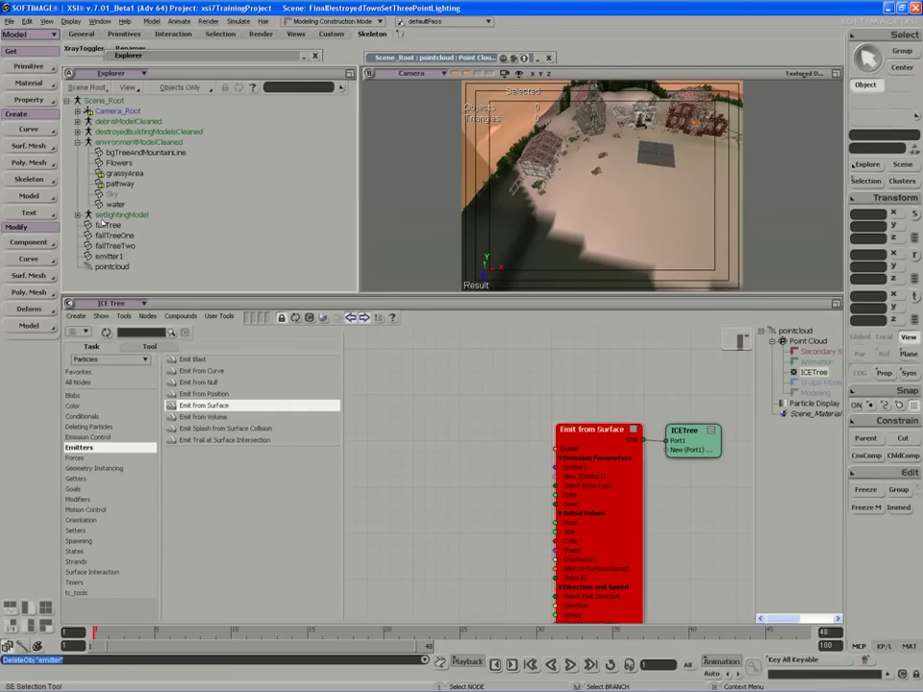
left_click(108, 257)
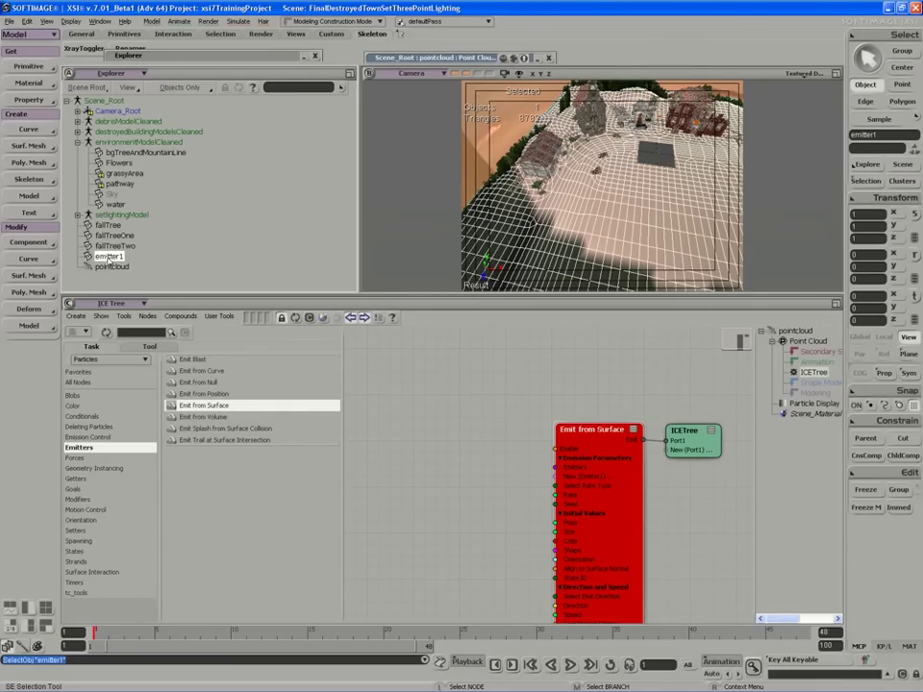
double_click(109, 257)
type("emitter")
key("Return")
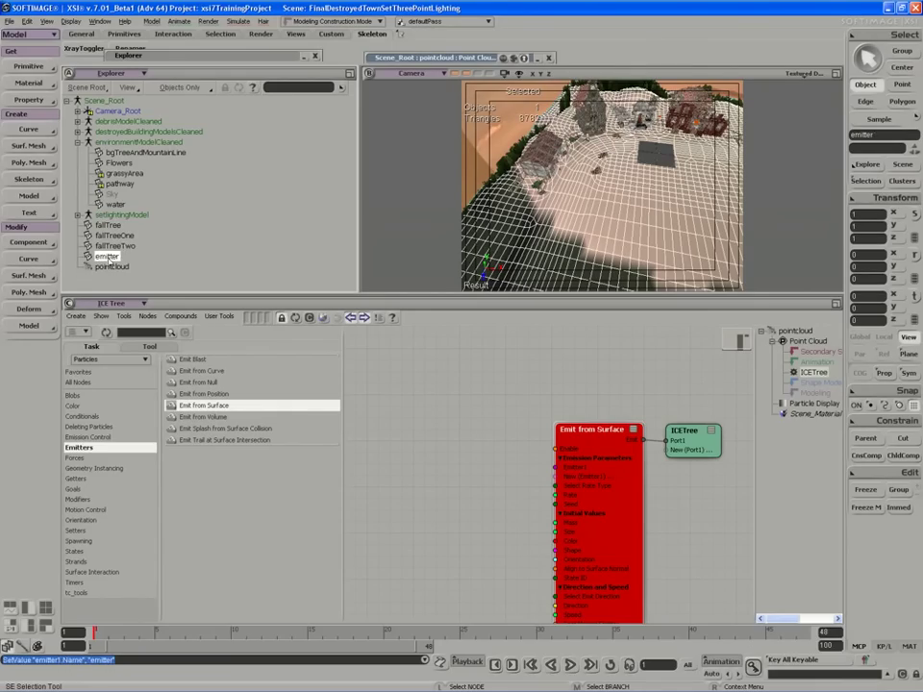
Hide the subdivided emitter mesh and show the pathway and grassyArea meshes
left_click(115, 184)
left_click(113, 174, "ctrl")
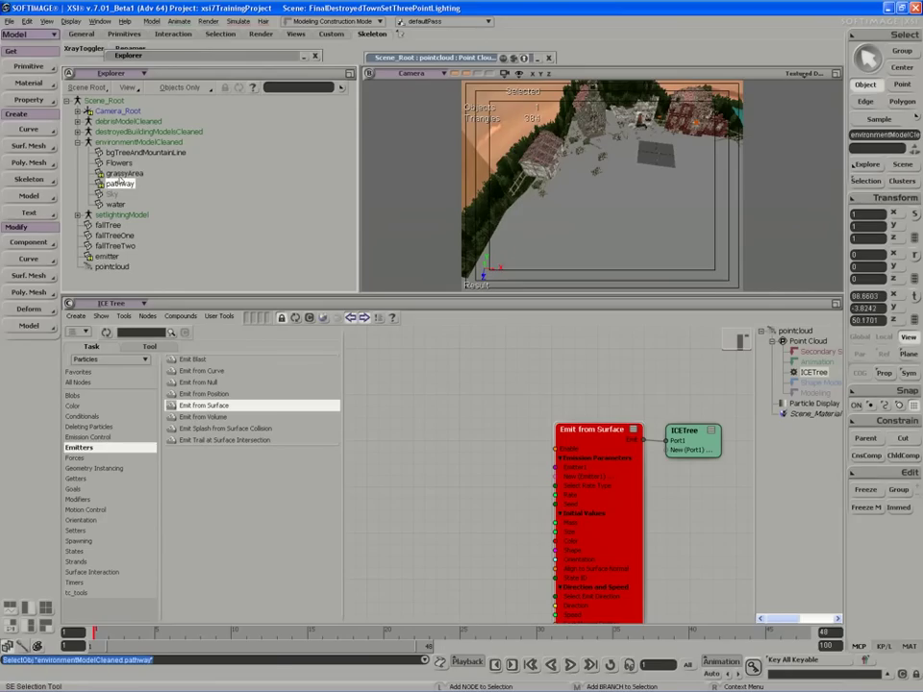
key("h")
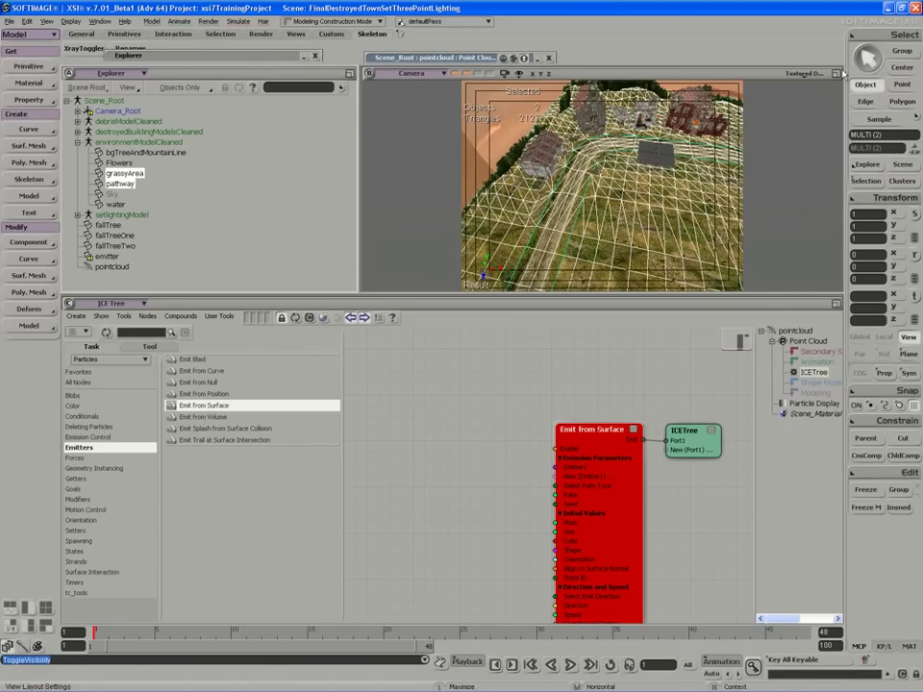
Add the emitter mesh to the ICE tree as a Get emitter node beside Emit from Surface
left_click(106, 257)
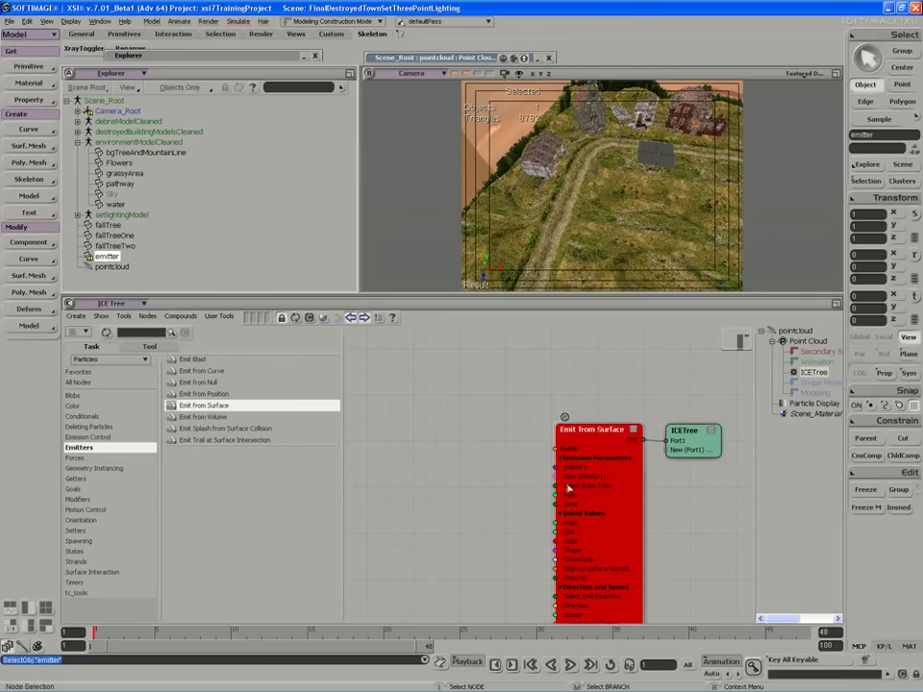
key("s")
left_click_drag(563, 491, 587, 477)
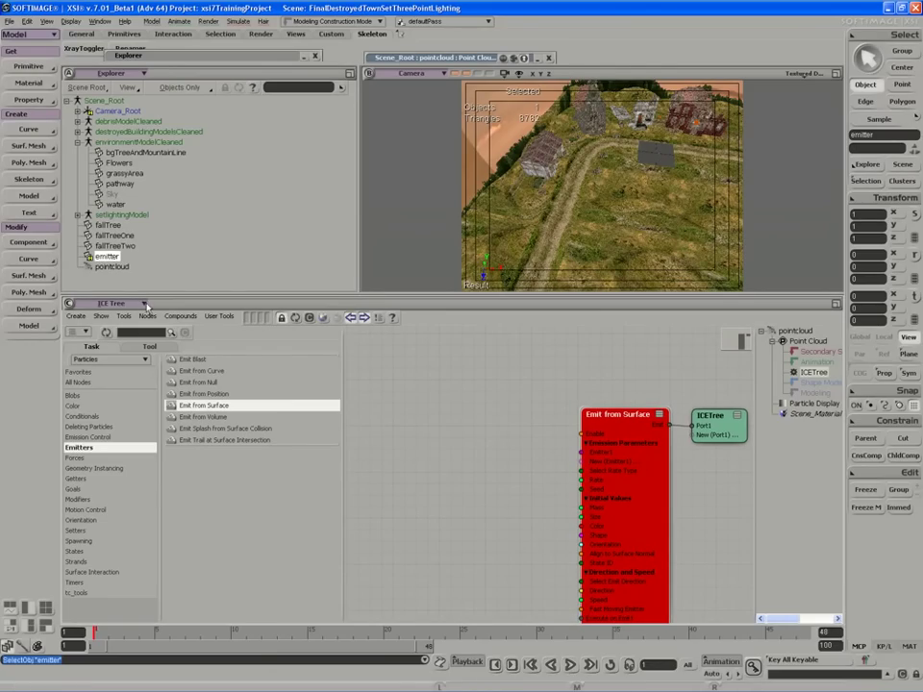
left_click_drag(104, 260, 433, 473)
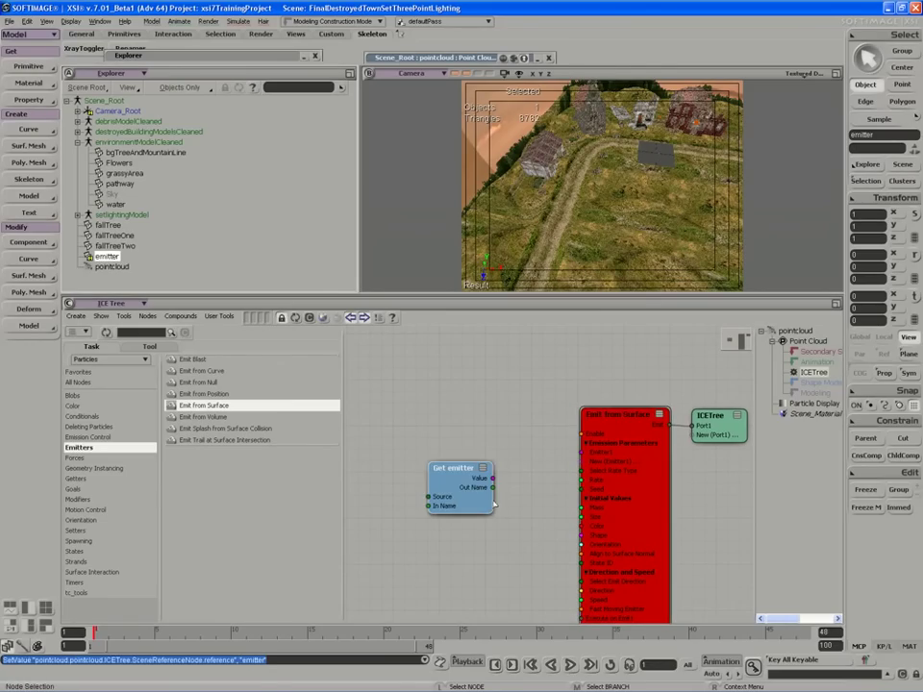
Connect the Get emitter node's Value to Emitter1 of Emit from Surface and advance to frame 2 to inspect the emitted particles
left_click_drag(493, 478, 581, 452)
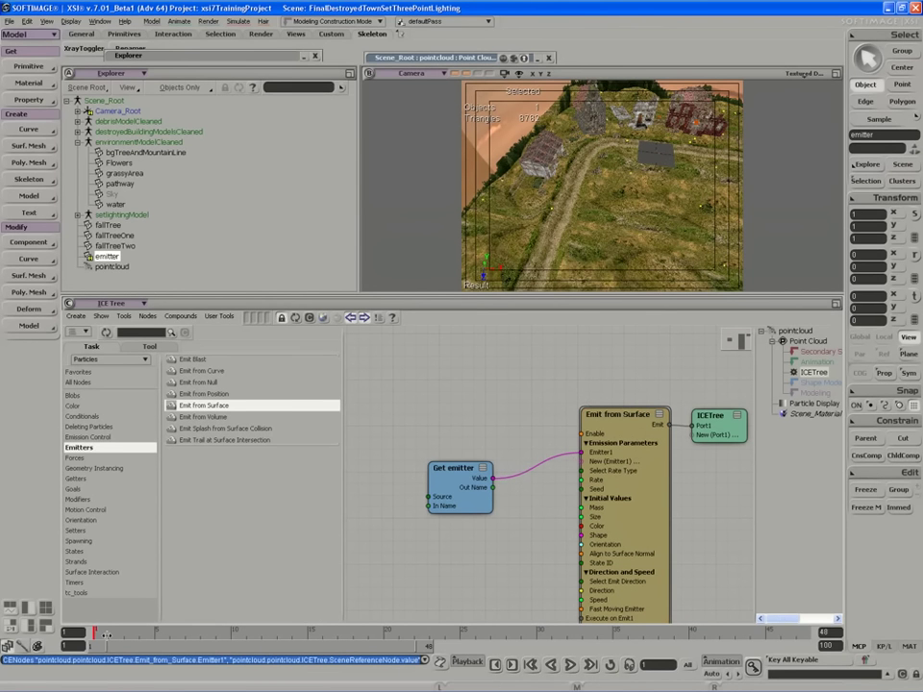
key("period")
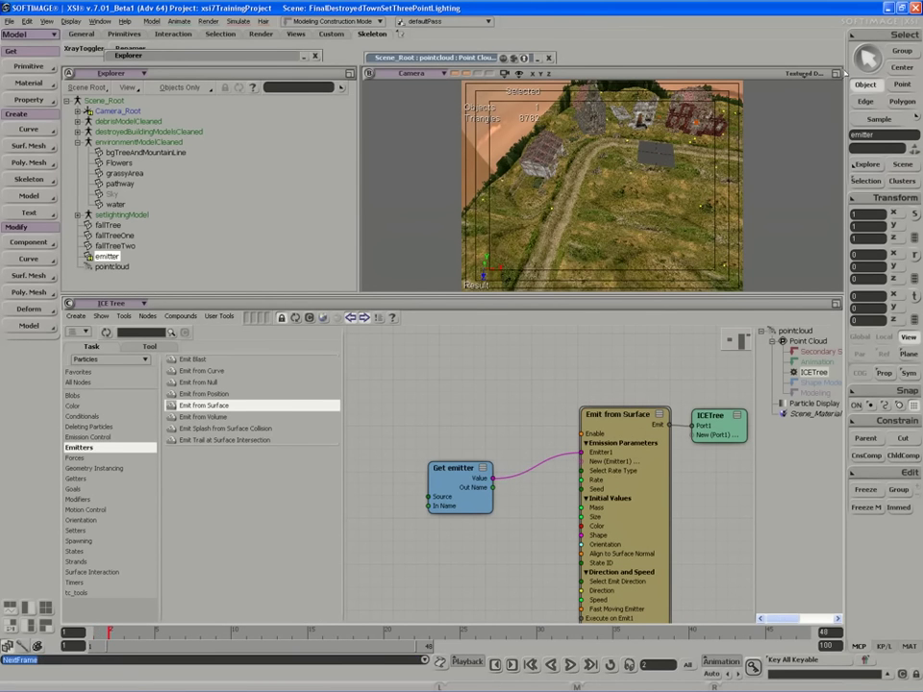
middle_click(371, 73)
key("s")
right_click_drag(392, 423, 348, 266)
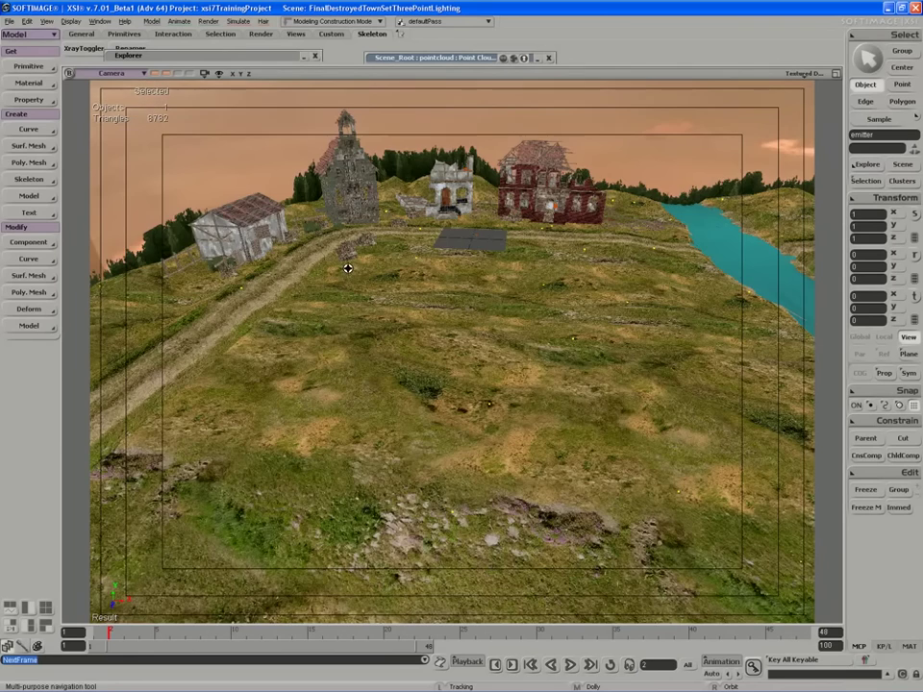
left_click(834, 72)
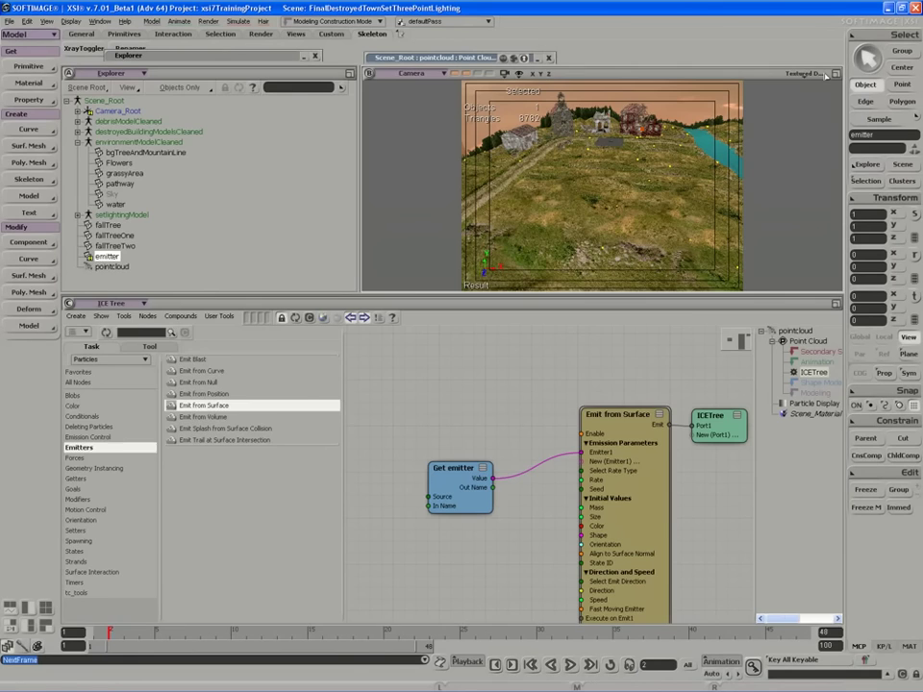
Open the Emit from Surface properties and try a Rate of 100 and 5000 total particles
double_click(606, 414)
double_click(163, 188)
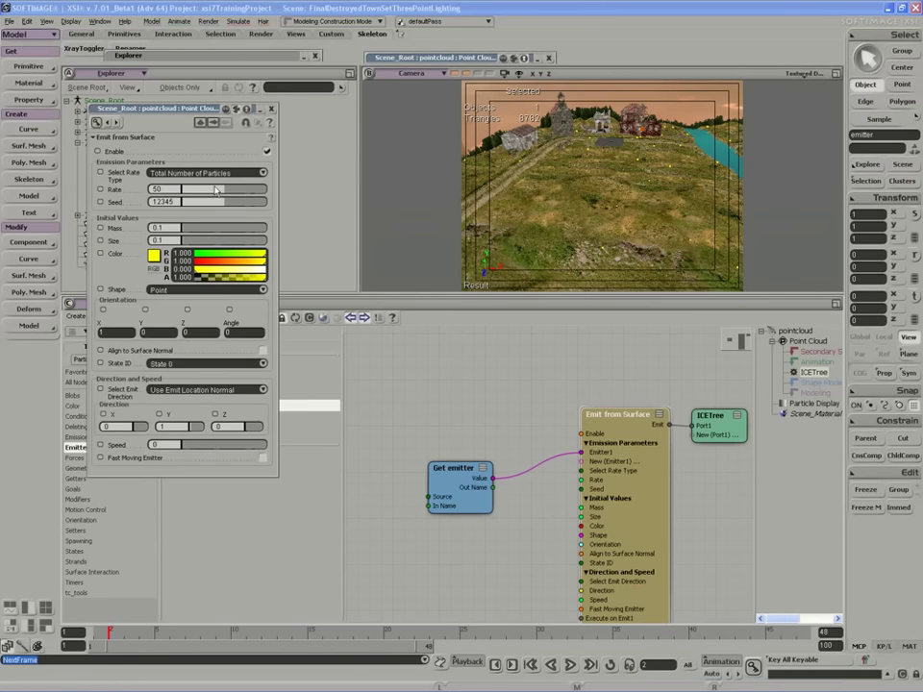
type("100")
key("Return")
type("5000")
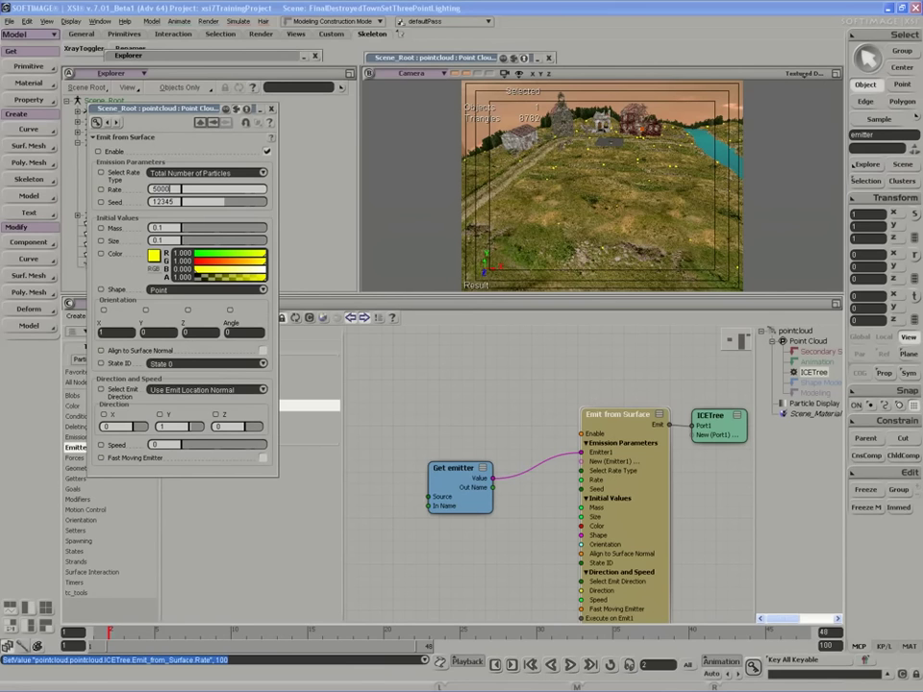
key("Return")
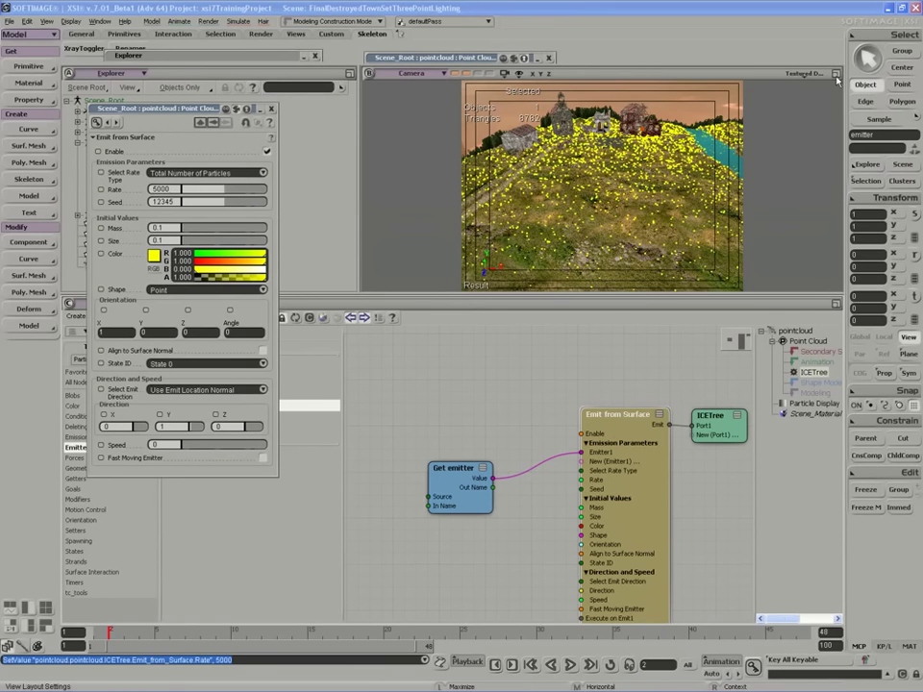
Inspect the particle coverage over the terrain, raise the Emit from Surface Rate to 10000, and close its properties
left_click(835, 73)
key("s")
right_click_drag(491, 306, 508, 335)
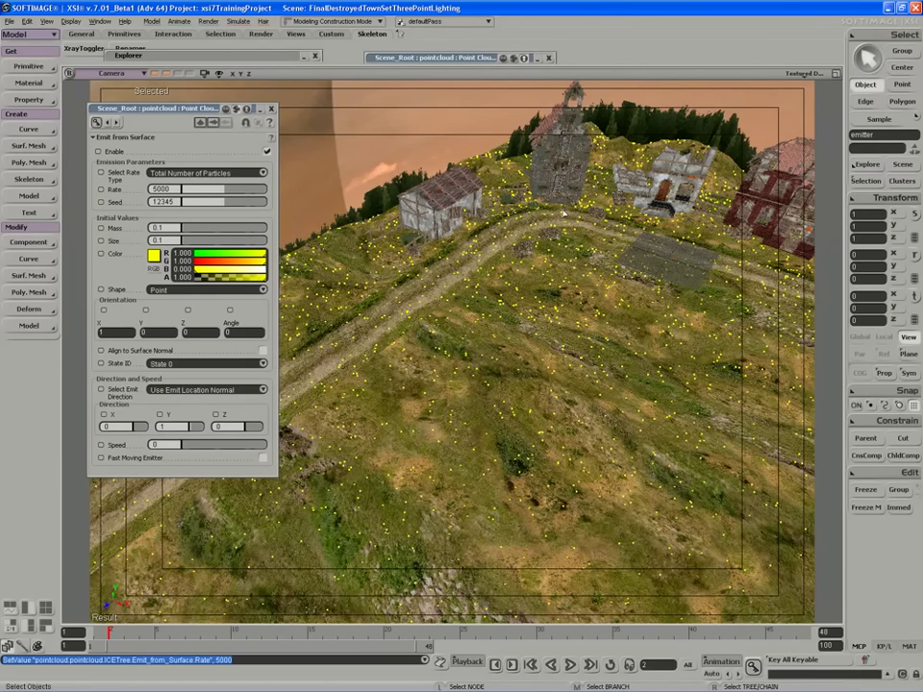
key("s")
left_click_drag(564, 213, 493, 209)
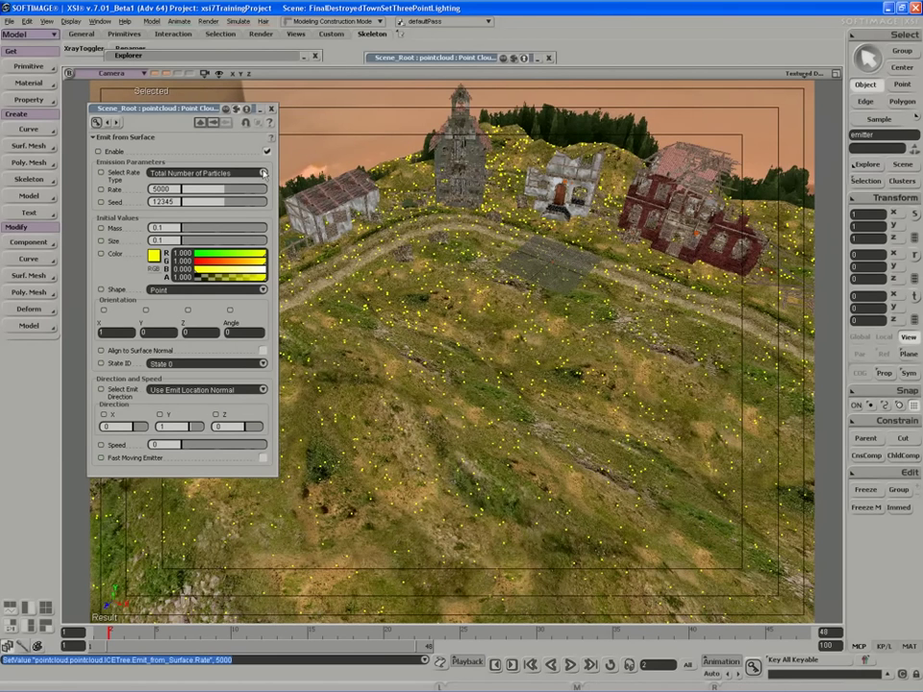
left_click_drag(225, 191, 346, 188)
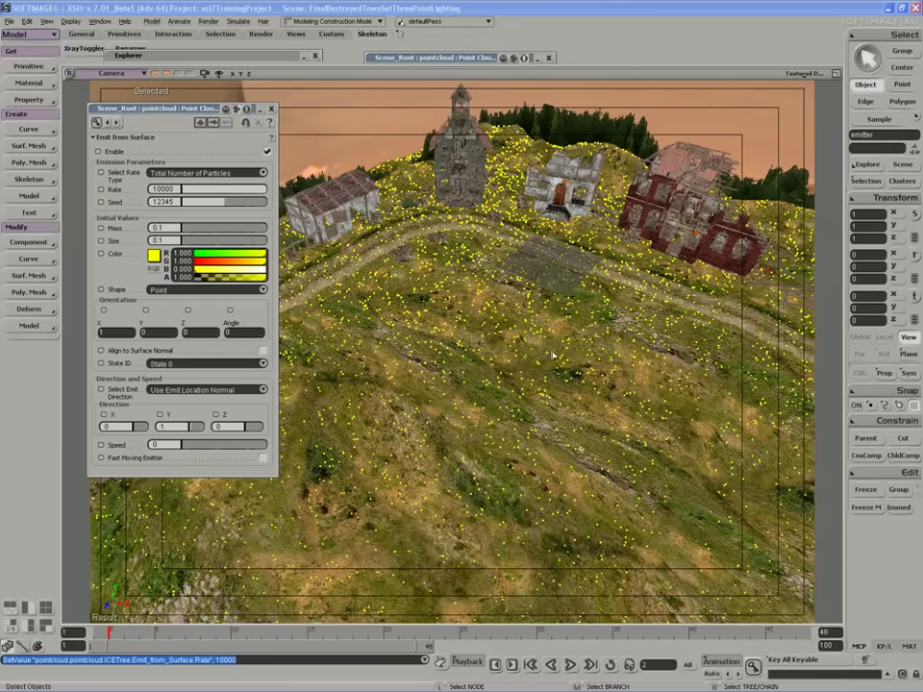
left_click(271, 112)
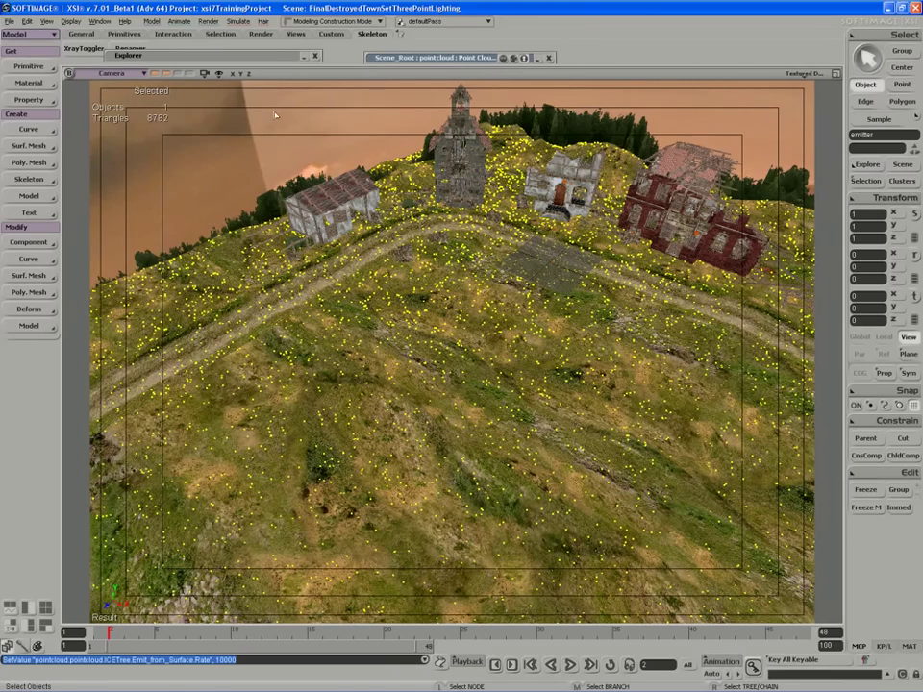